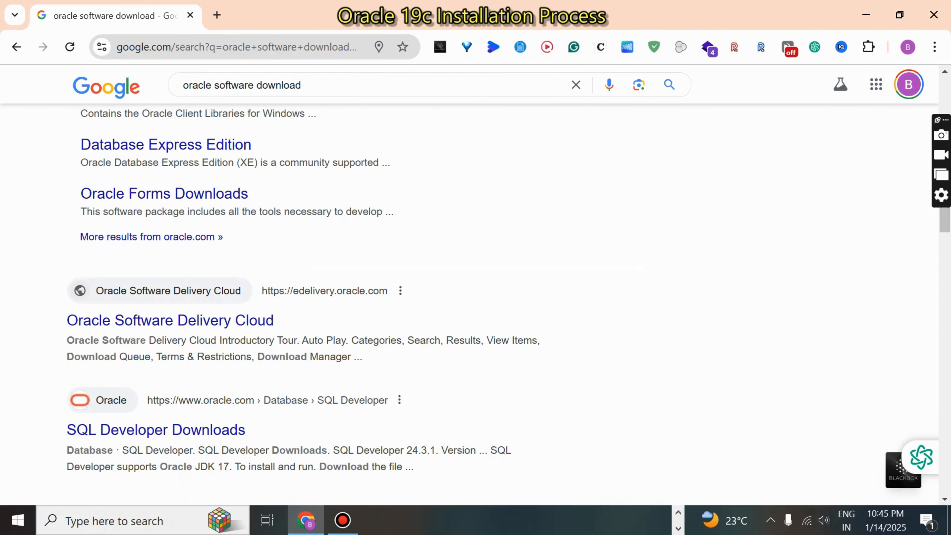
Step: Open Oracle's Software Download page from the search results and switch to its India version
scroll(475, 285, up, 6)
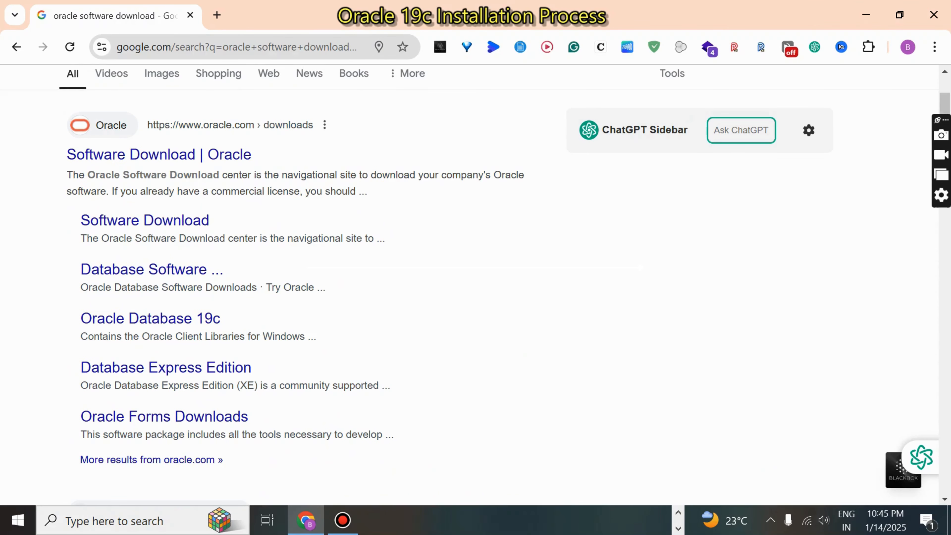
click(167, 154)
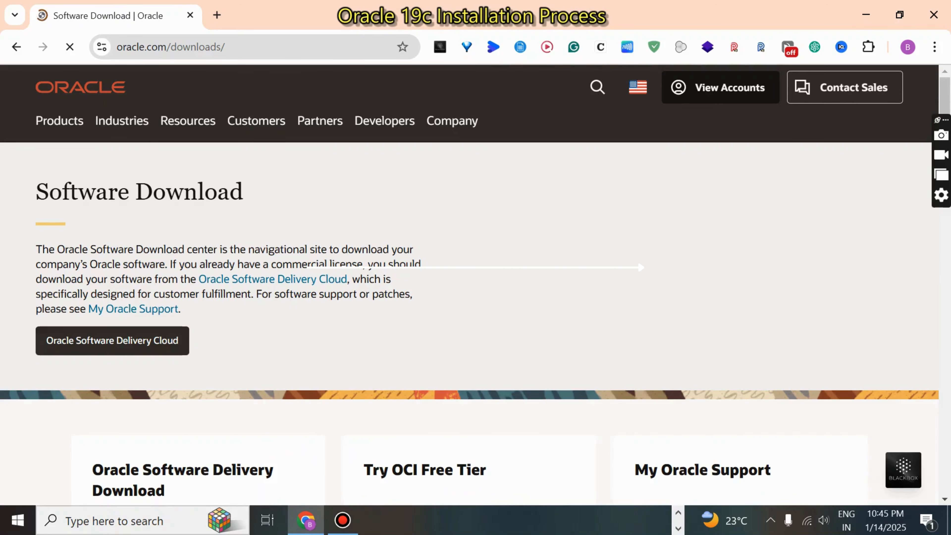
scroll(470, 285, down, 3)
scroll(470, 285, up, 3)
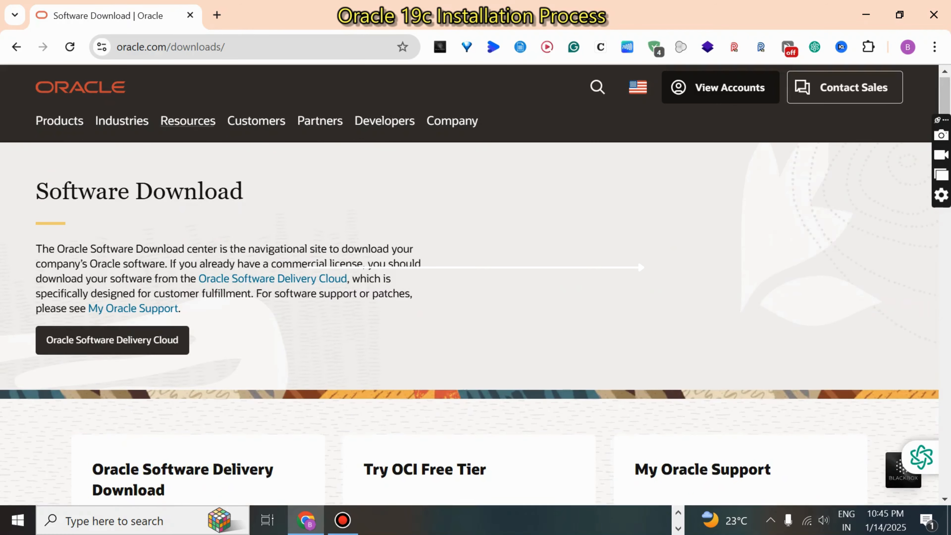
click(385, 182)
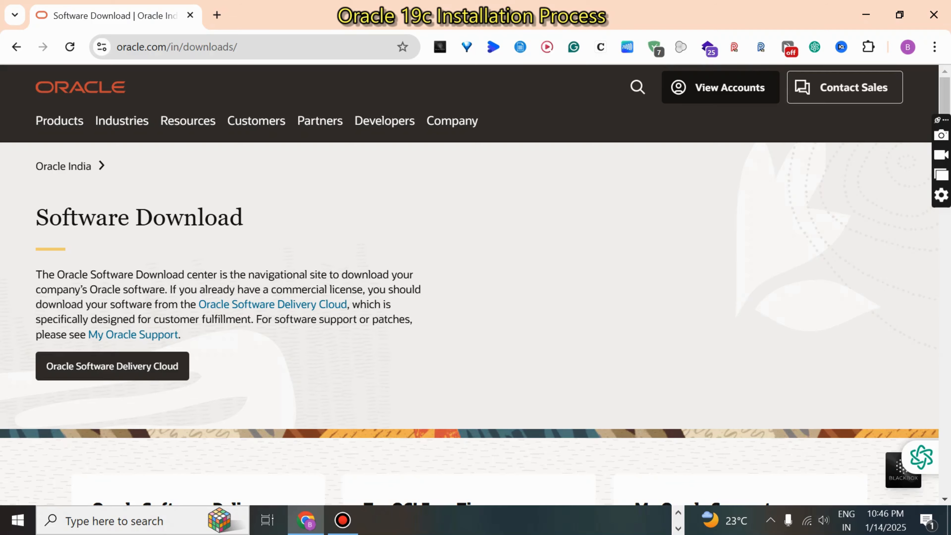
Step: Go to the Database category of the Developer Downloads on the Software Download page
scroll(470, 324, down, 7)
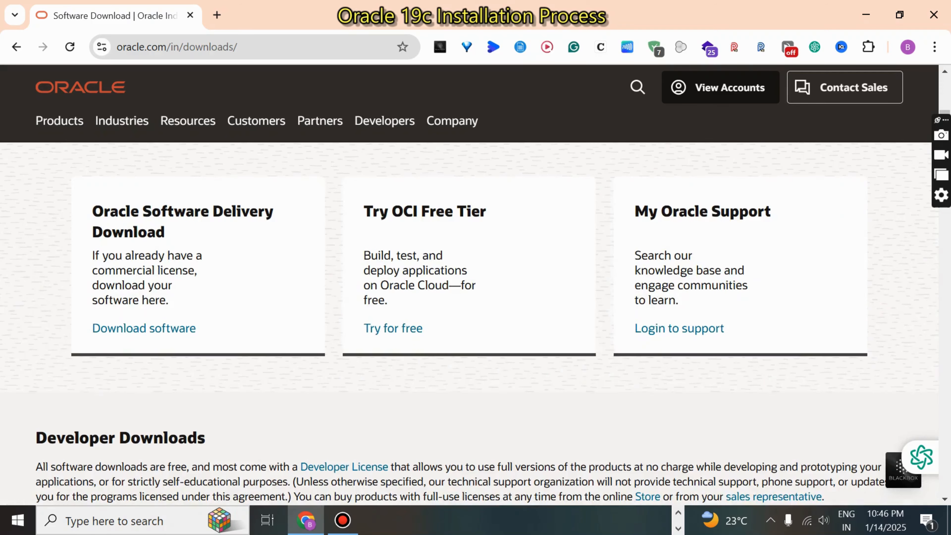
scroll(470, 325, down, 4)
scroll(470, 324, down, 4)
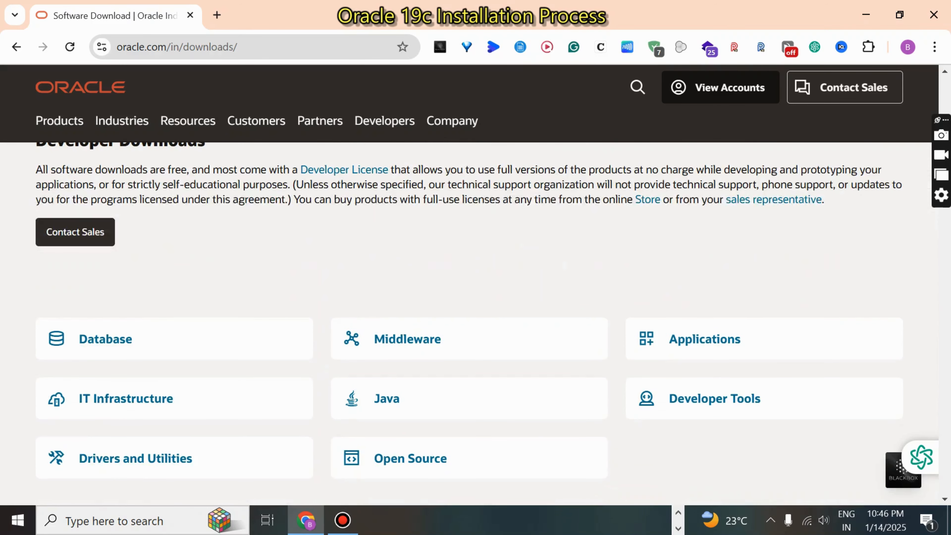
scroll(470, 325, down, 2)
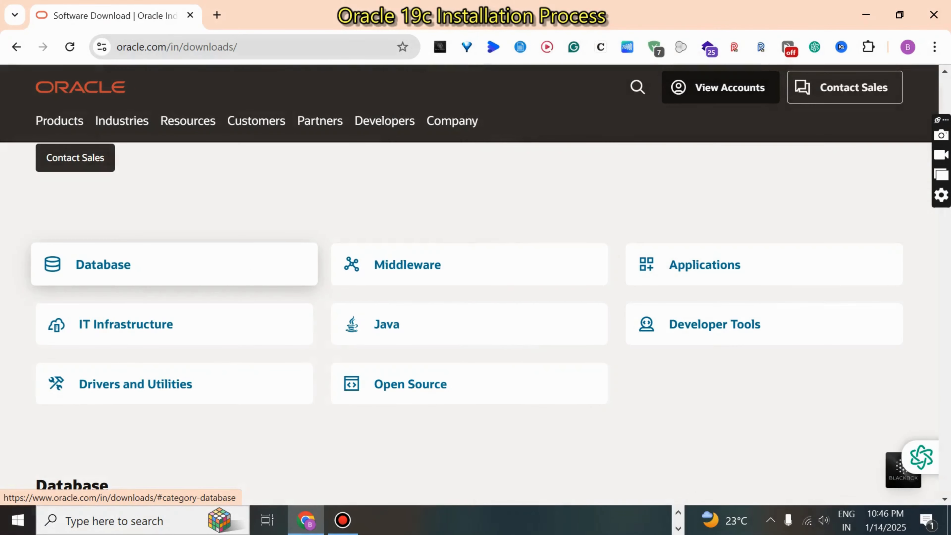
click(91, 262)
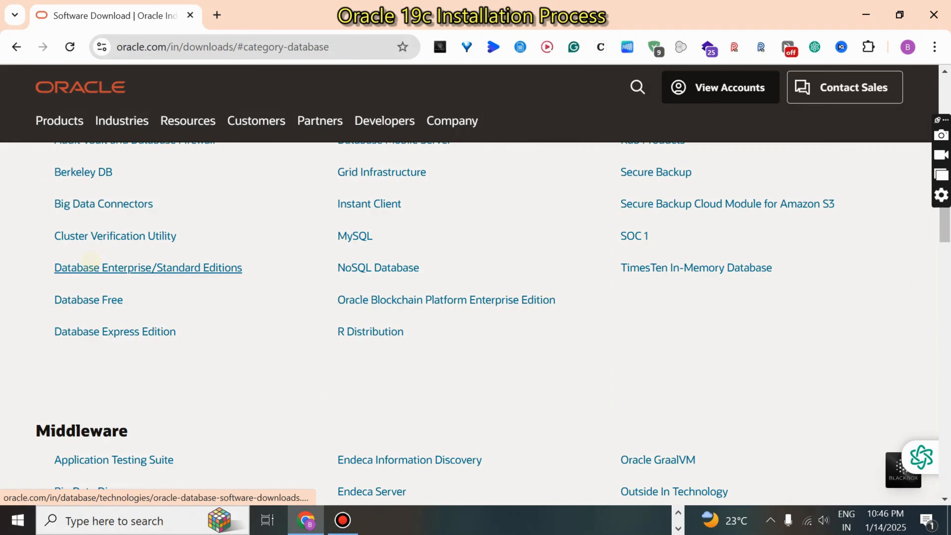
Step: Open the Database Enterprise/Standard Editions download page from the Database category
scroll(469, 323, up, 1)
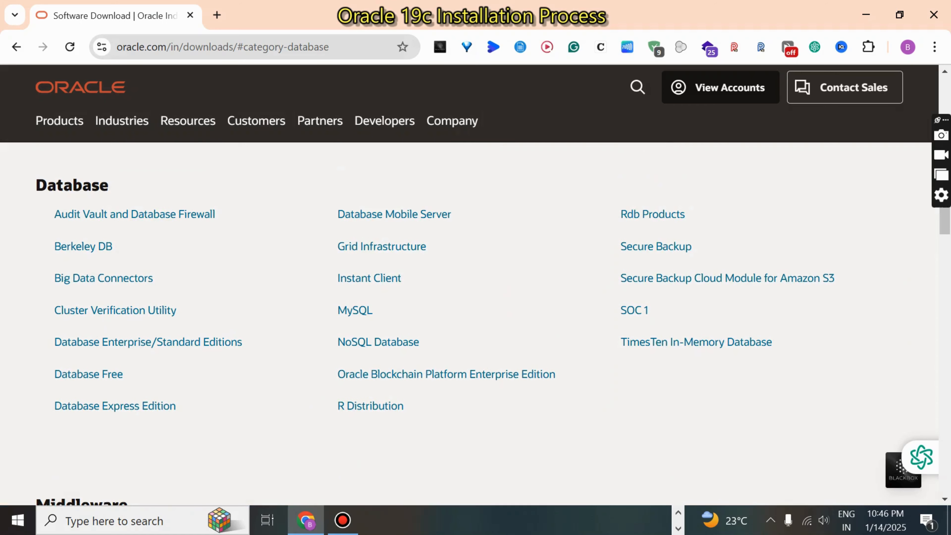
drag(37, 185, 106, 187)
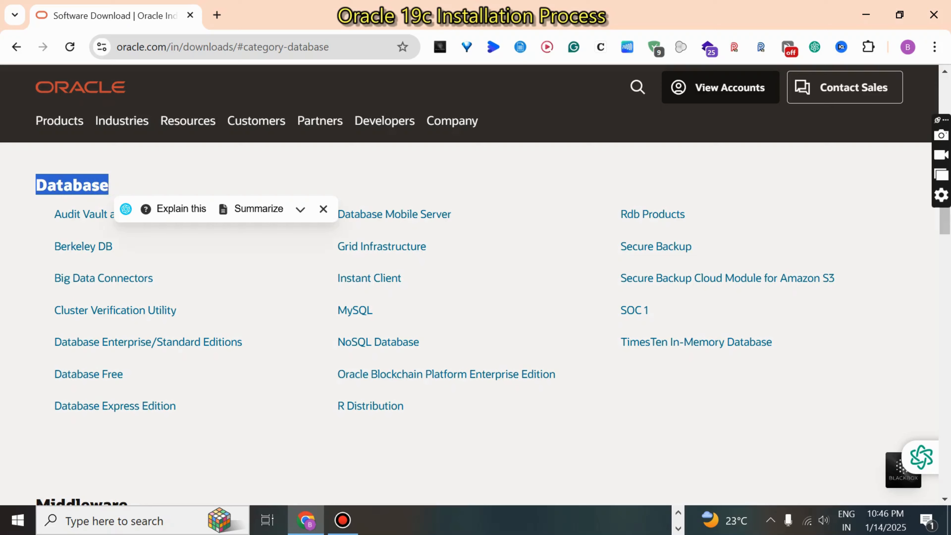
click(163, 456)
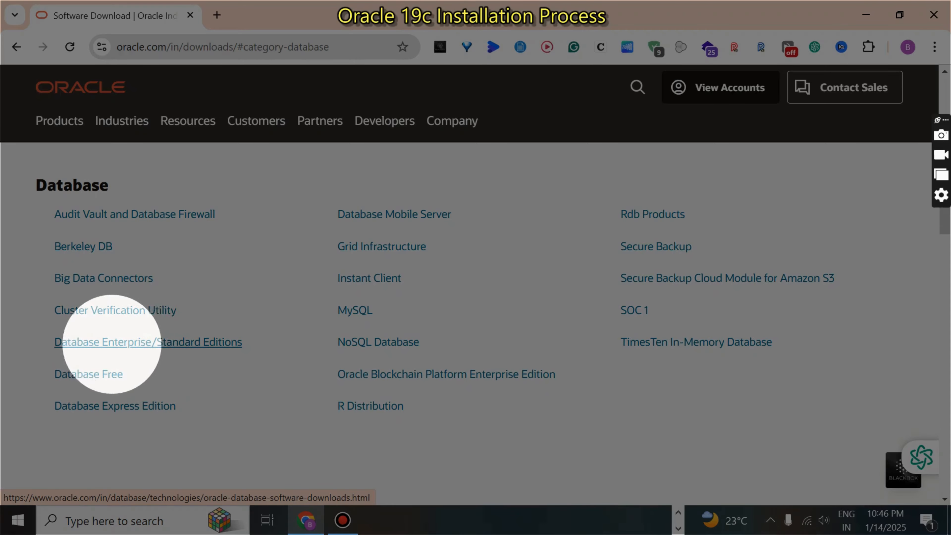
click(133, 340)
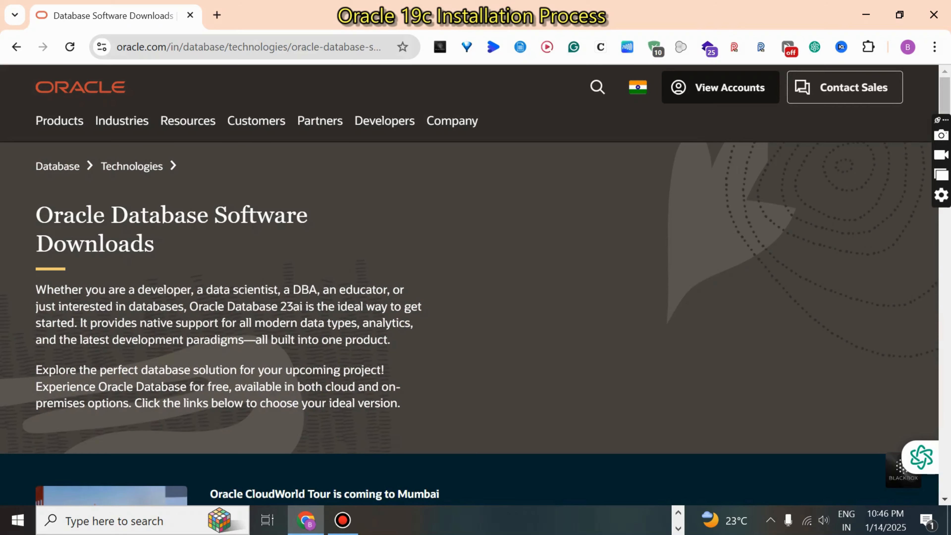
Step: Request the ZIP download of Oracle Database 19c for Microsoft Windows x64 (64-bit) under Oracle Database Enterprise Edition
scroll(470, 324, down, 10)
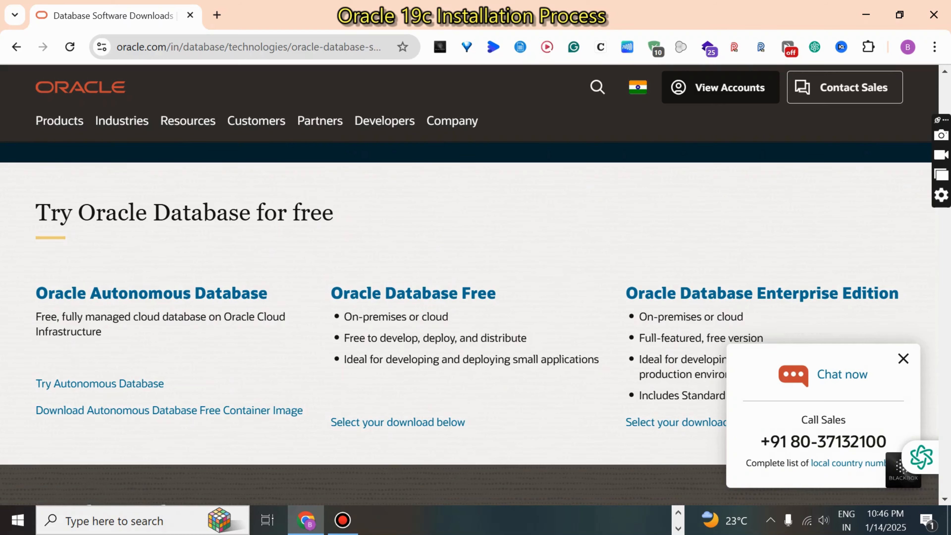
scroll(469, 324, down, 8)
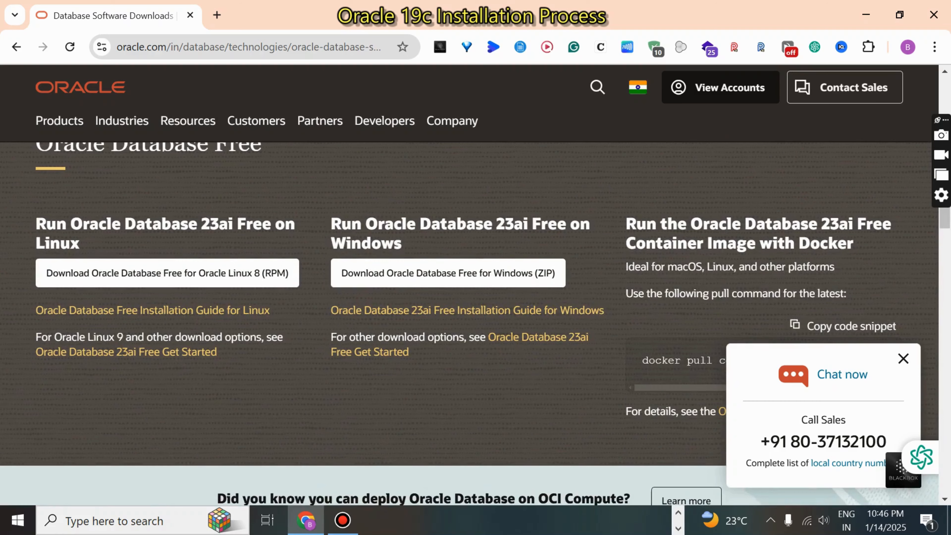
scroll(470, 324, down, 10)
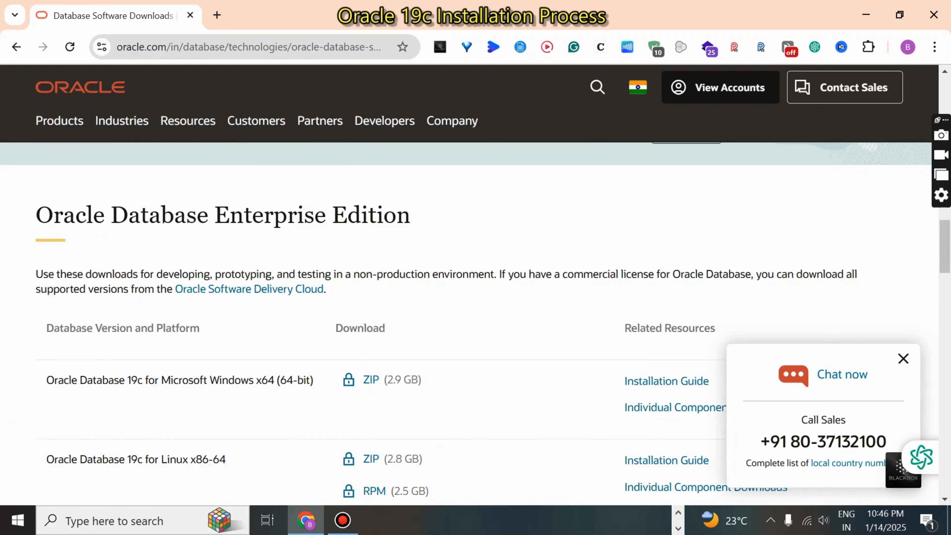
scroll(470, 324, up, 8)
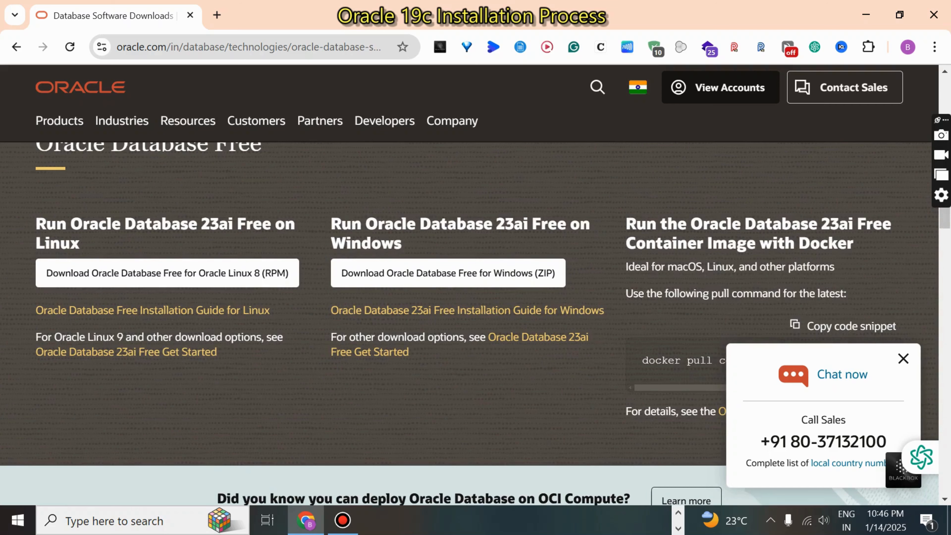
scroll(470, 324, down, 6)
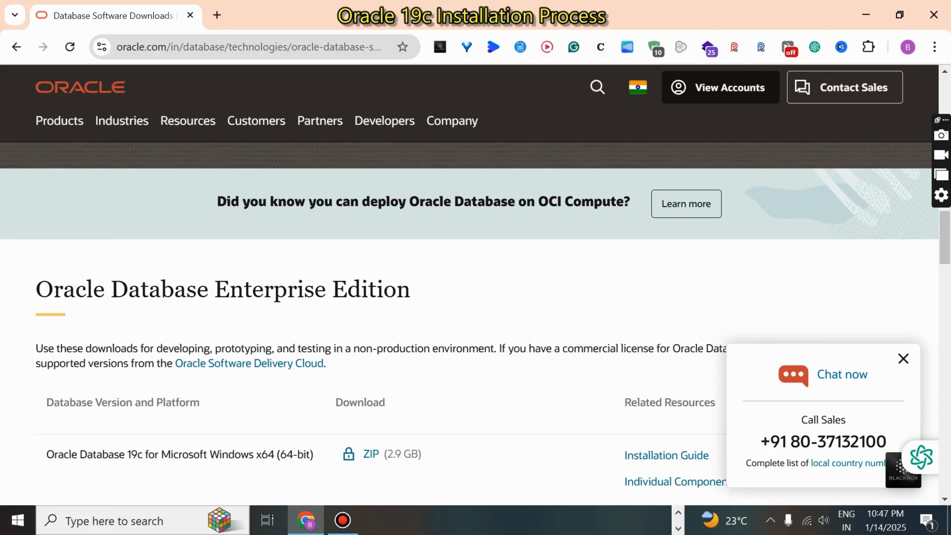
scroll(475, 322, down, 4)
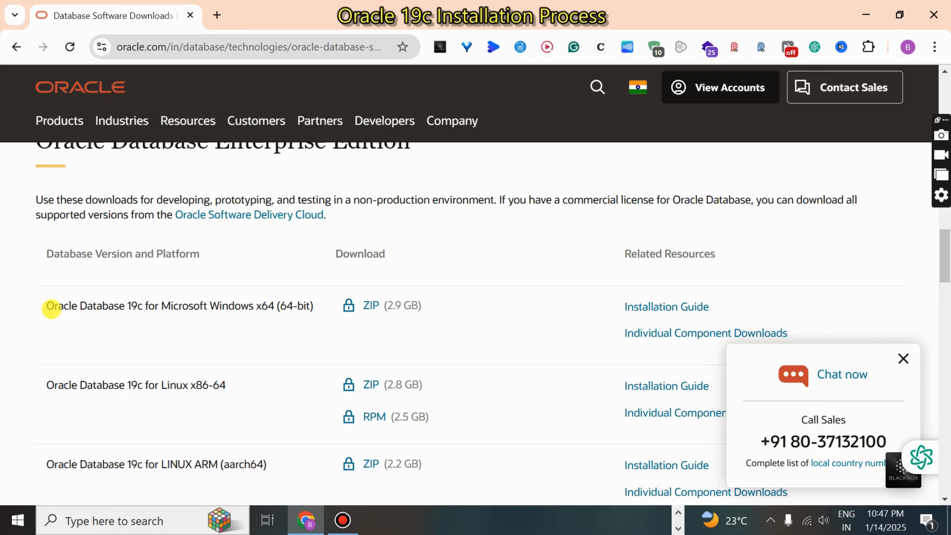
drag(55, 307, 311, 304)
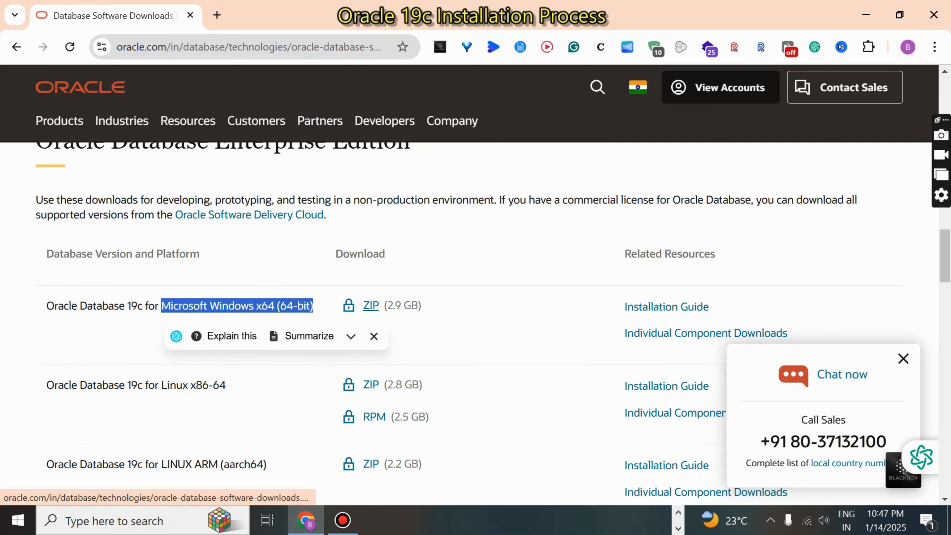
key(ctrl)
key(ctrl)
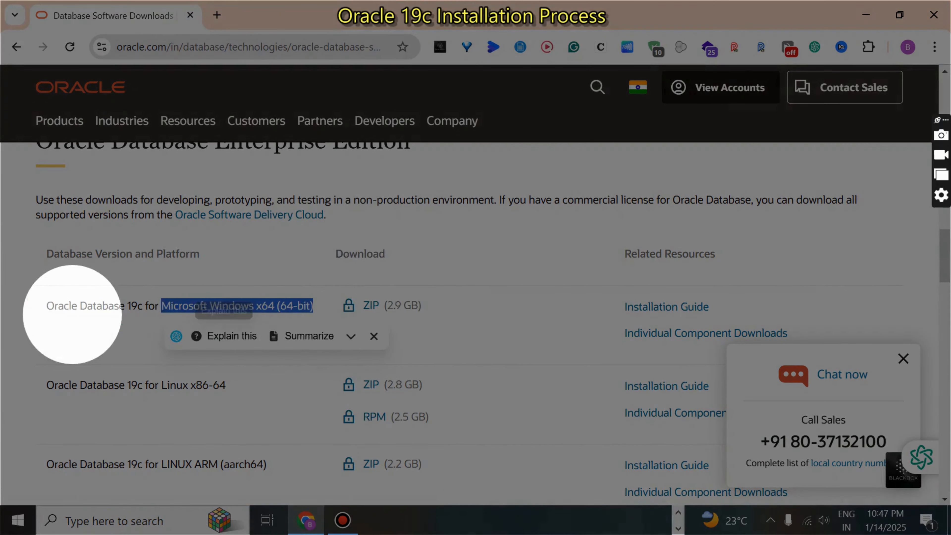
key(ctrl)
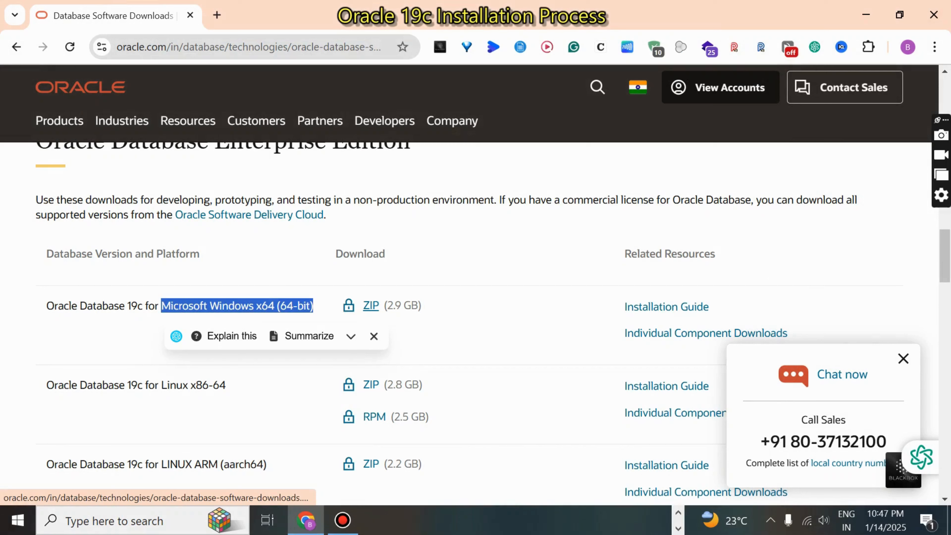
click(370, 305)
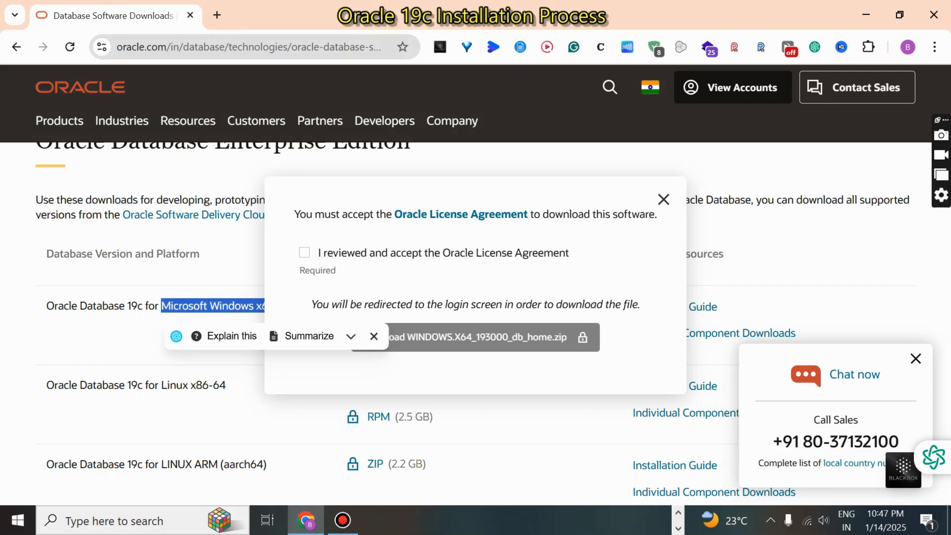
Step: Accept the Oracle License Agreement and download WINDOWS.X64_193000_db_home.zip by way of the Oracle sign-in page
click(304, 253)
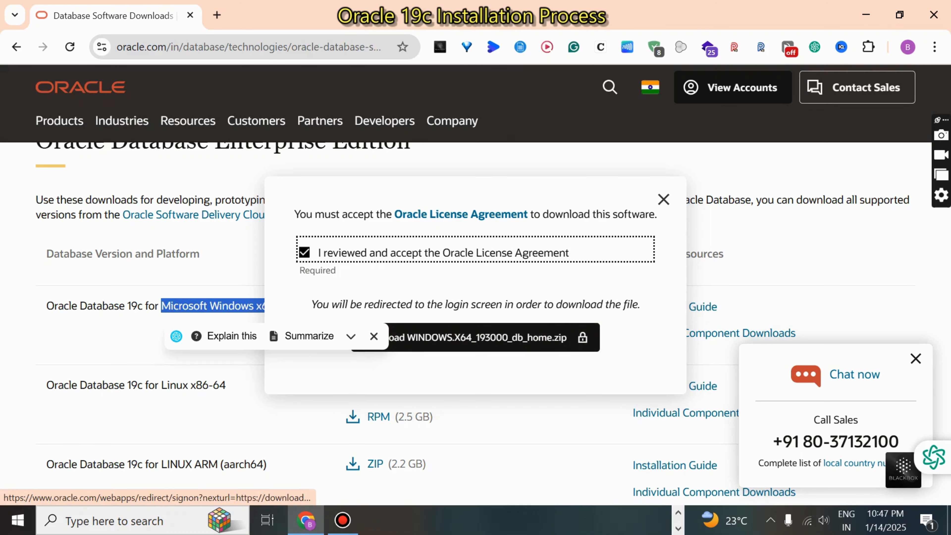
click(488, 332)
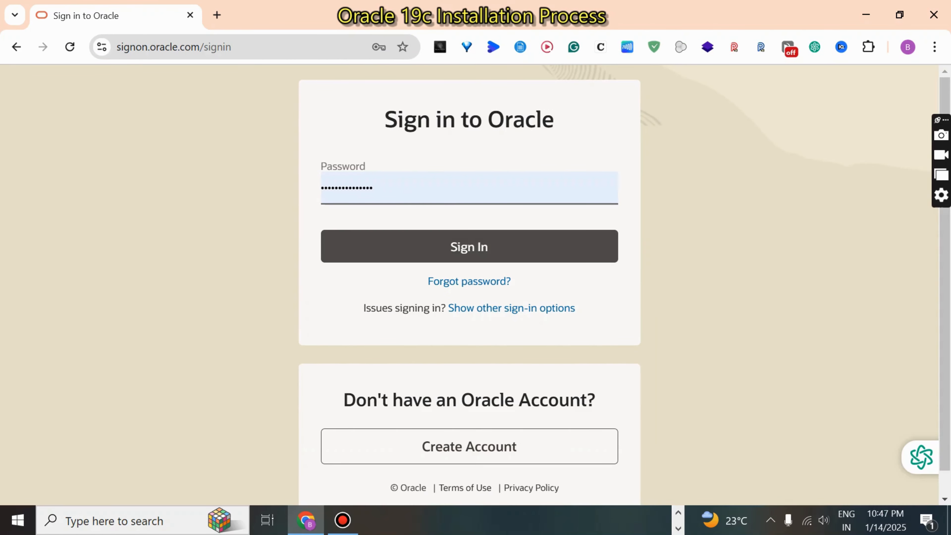
click(465, 250)
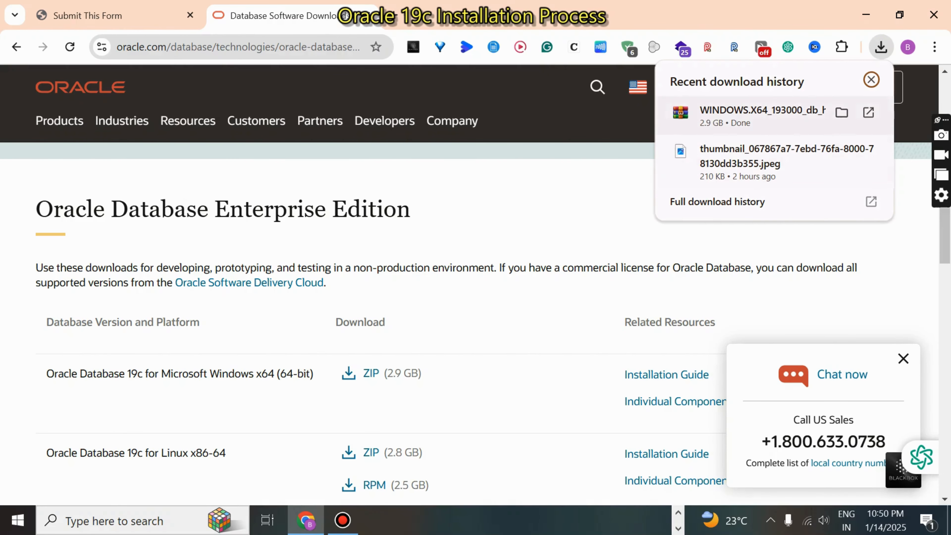
Step: Show the downloaded WINDOWS.X64_193000_db_home archive in its folder and move it to the C: drive root with administrator permission
click(842, 112)
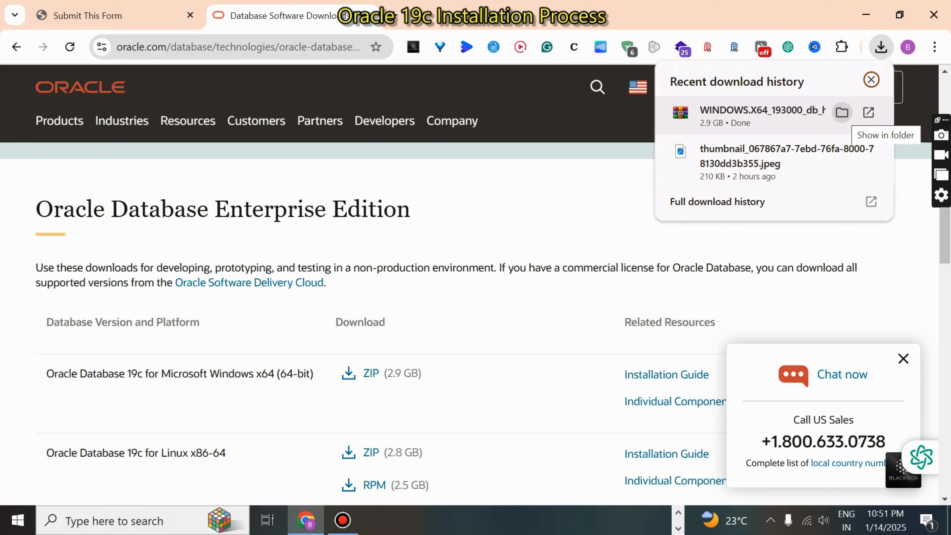
click(842, 112)
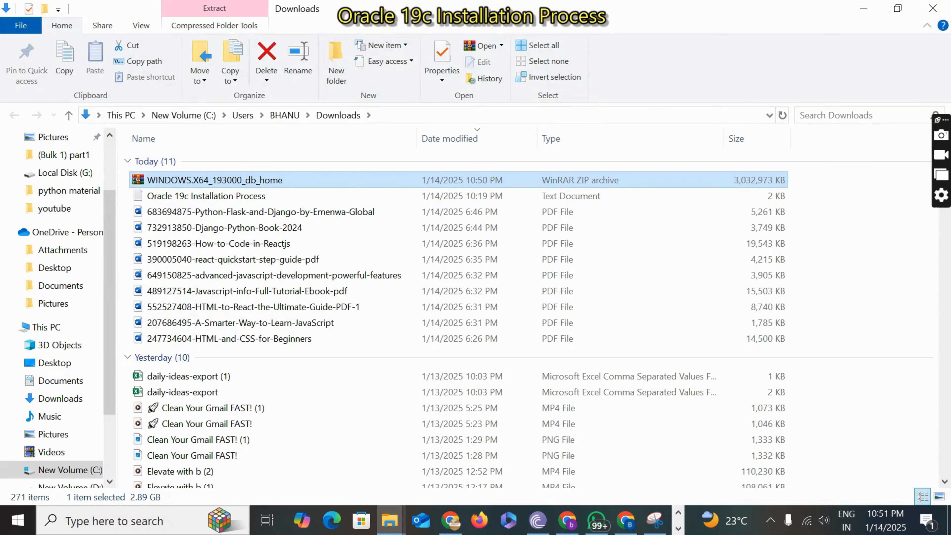
right_click(185, 178)
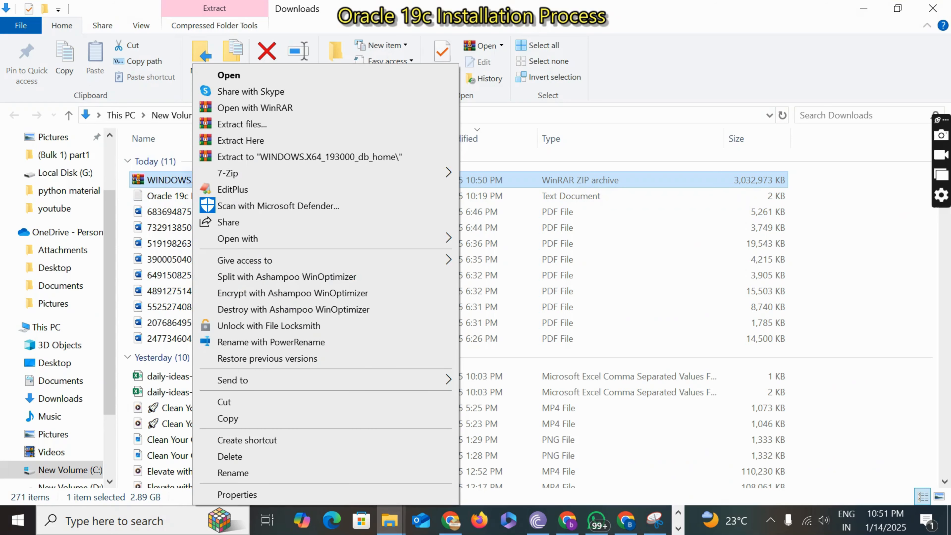
click(225, 402)
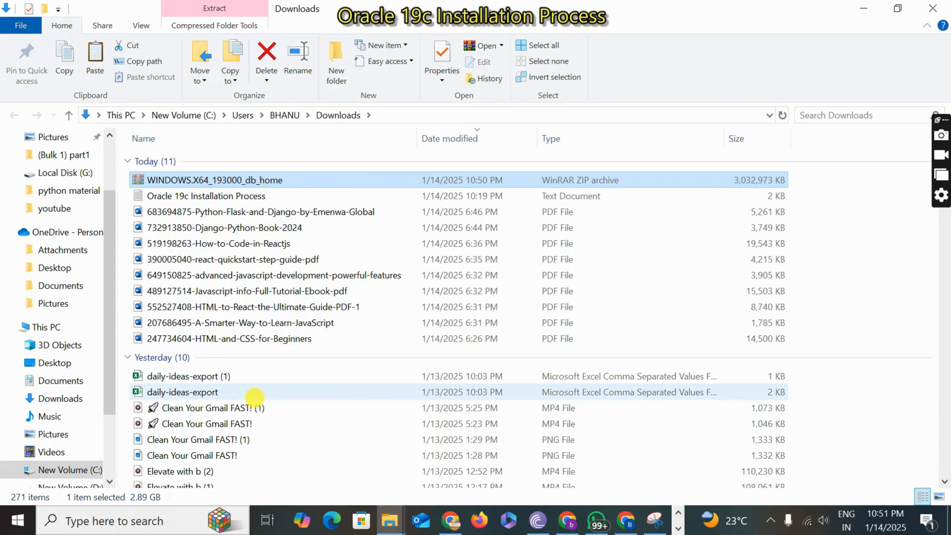
click(63, 470)
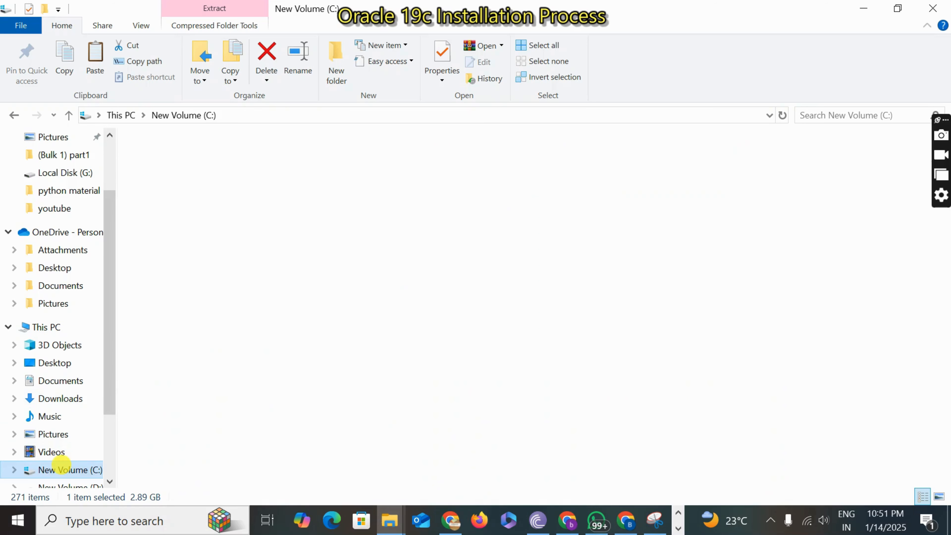
right_click(199, 371)
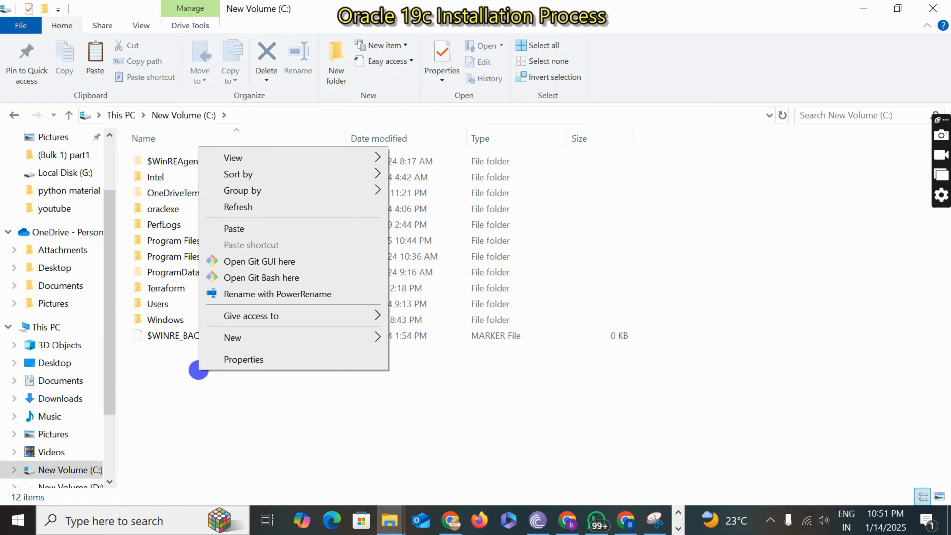
click(234, 229)
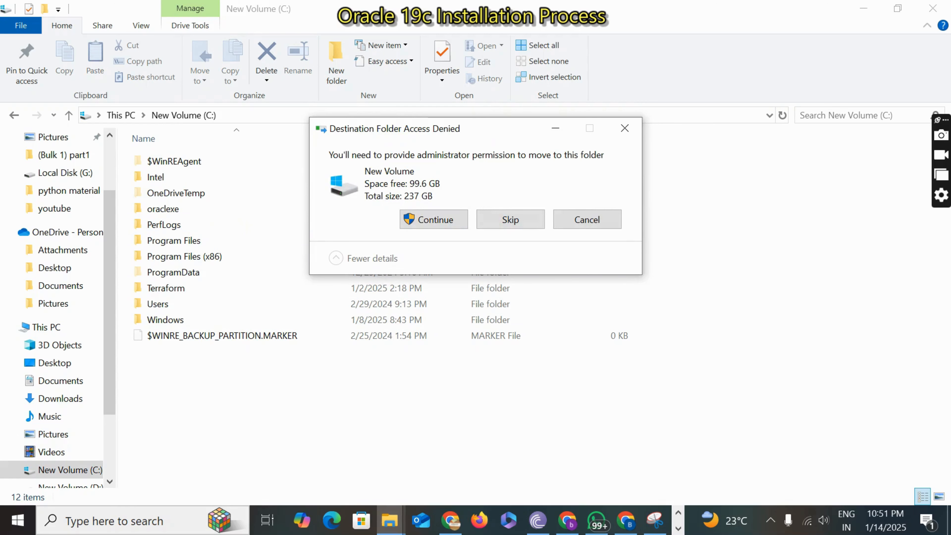
click(431, 220)
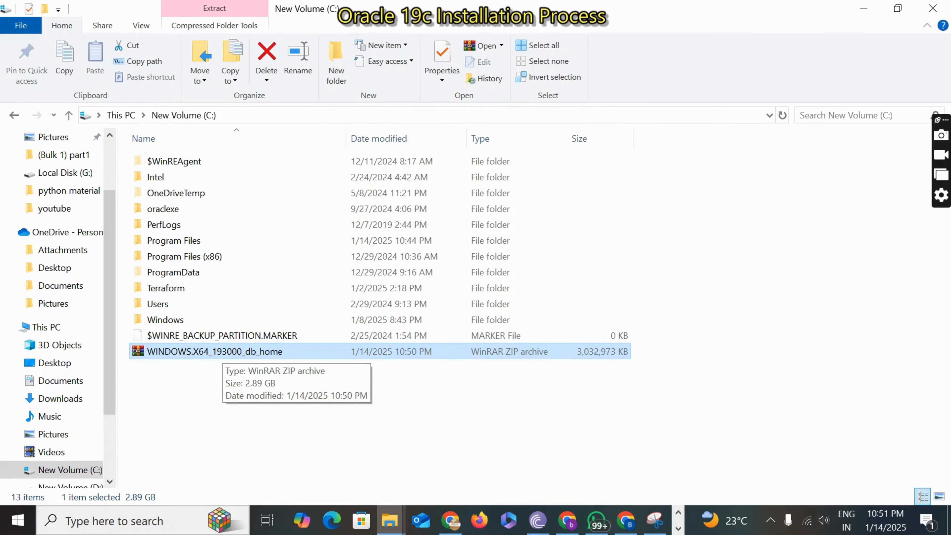
Step: Extract the WINDOWS.X64_193000_db_home archive on the C: drive into a folder of the same name
right_click(221, 351)
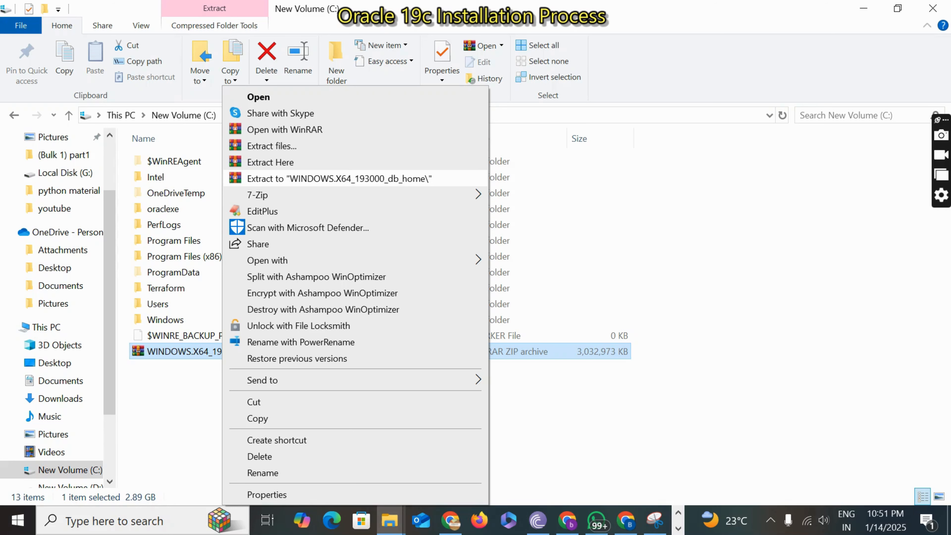
click(327, 179)
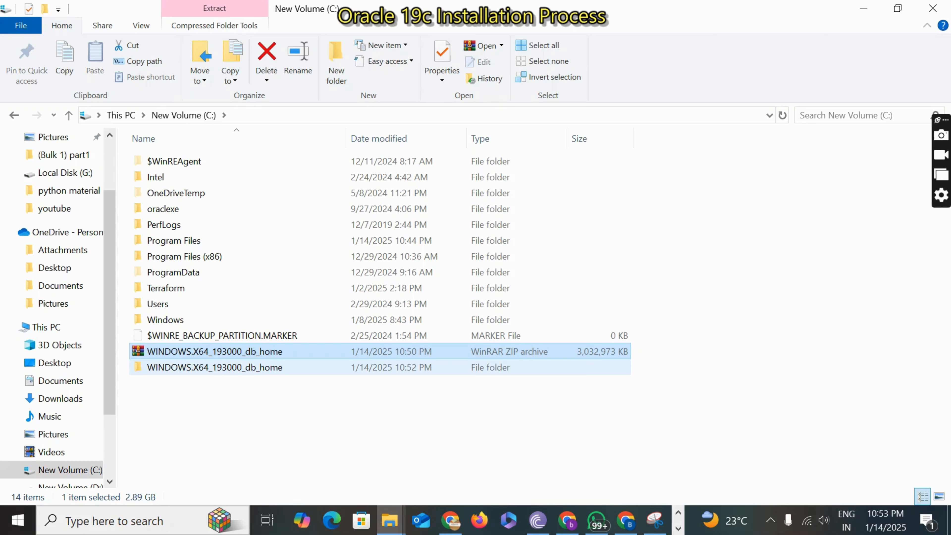
Step: Open the extracted WINDOWS.X64_193000_db_home folder on the C: drive and locate the setup application
double_click(219, 367)
scroll(219, 337, down, 2)
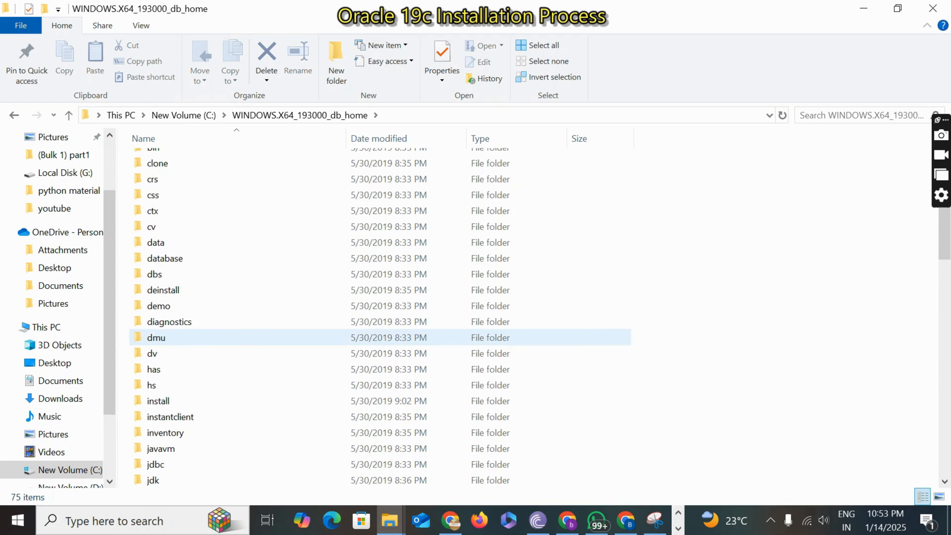
scroll(219, 338, down, 14)
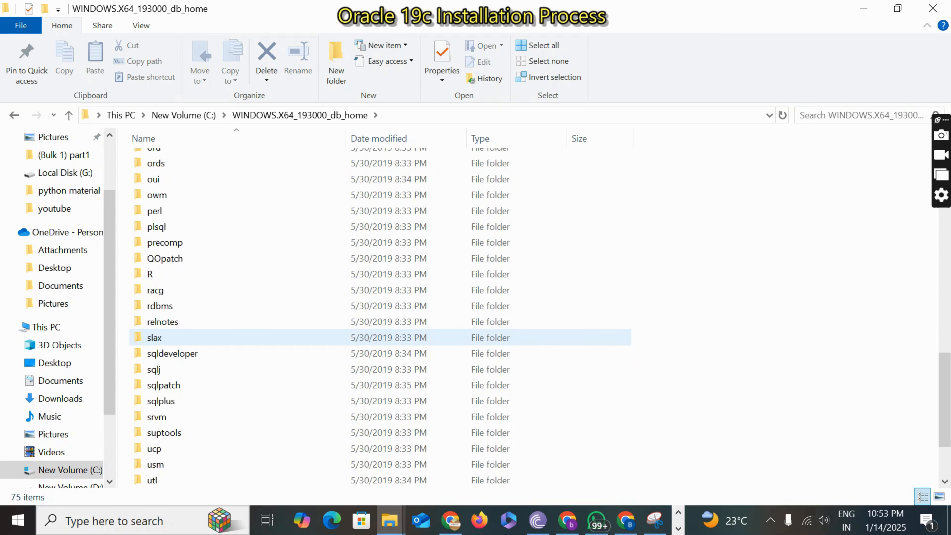
scroll(219, 337, down, 2)
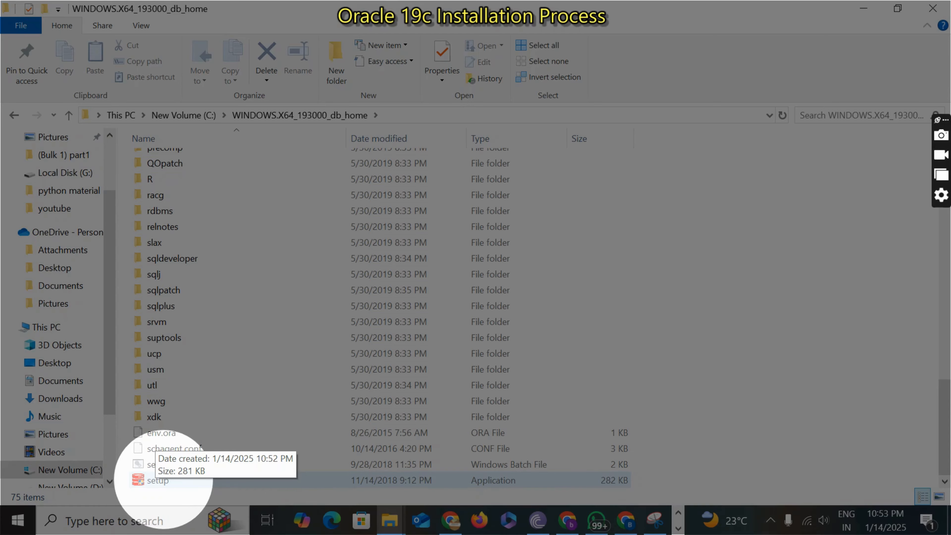
Step: Check the file type of the setup application in its properties
click(160, 480)
right_click(161, 480)
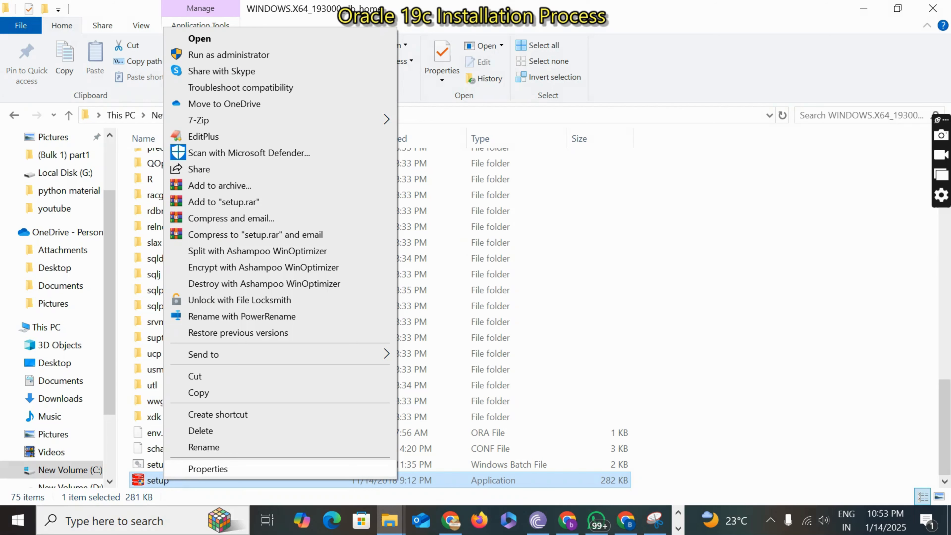
click(187, 471)
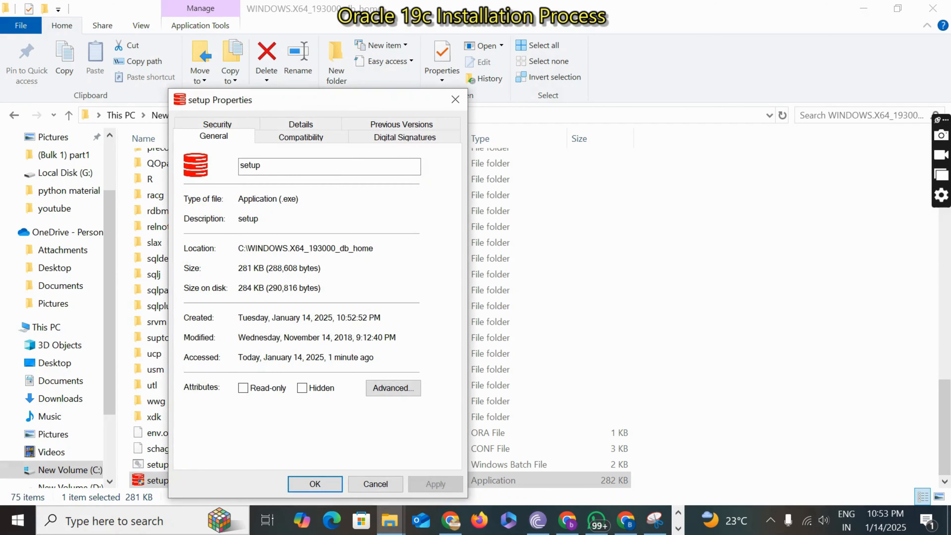
drag(239, 198, 296, 199)
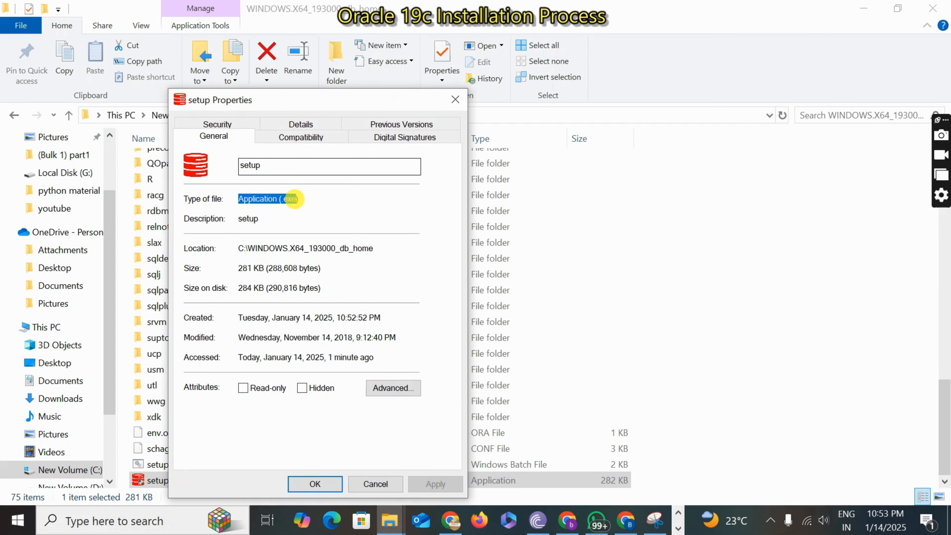
click(455, 100)
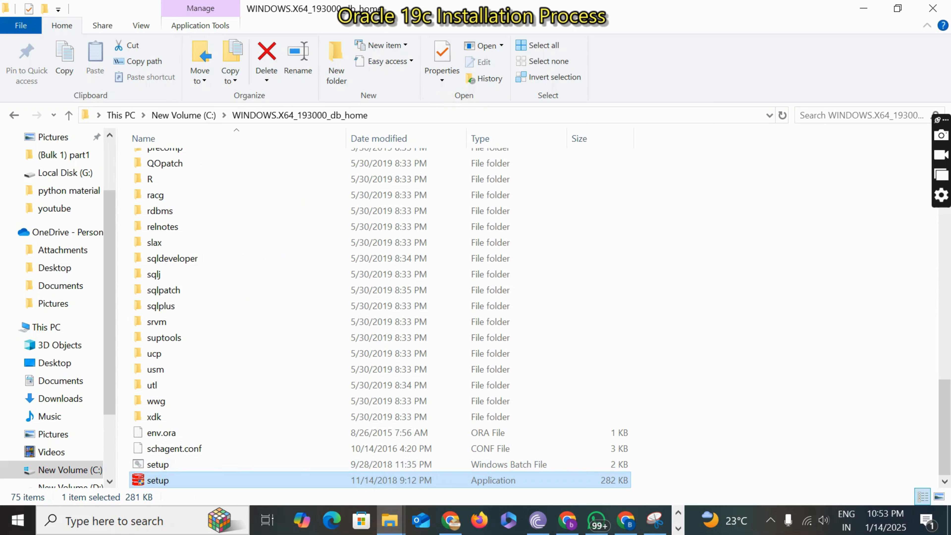
Step: Launch the setup application and choose to create and configure a single instance database with the Desktop class
double_click(162, 475)
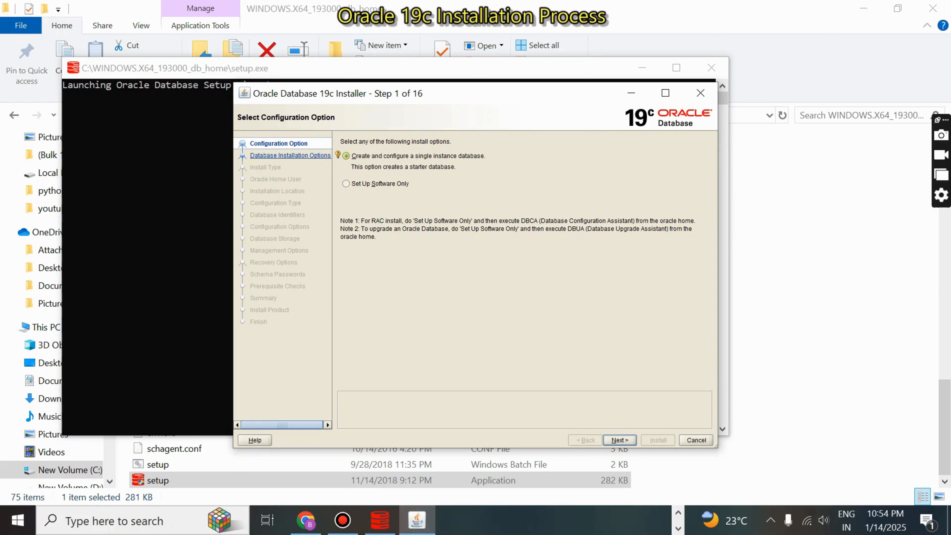
mouse_move(338, 154)
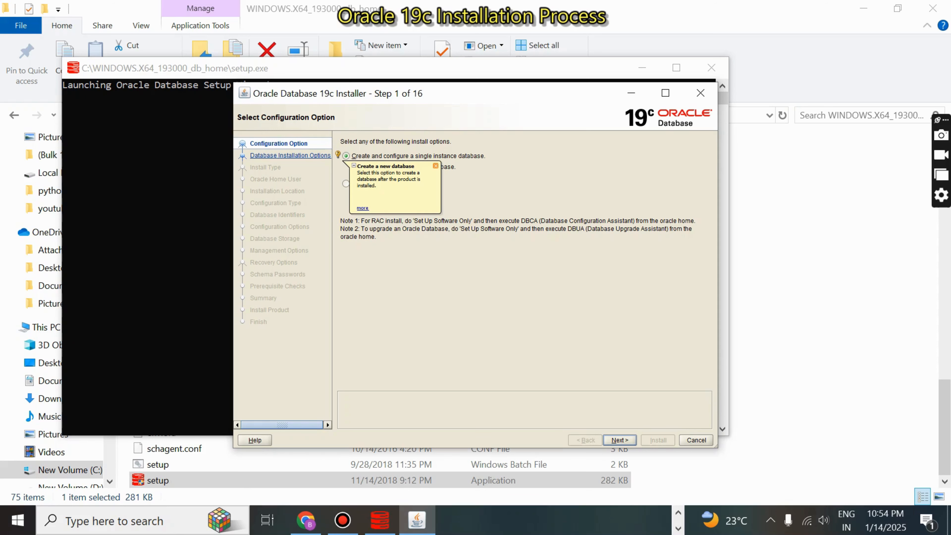
click(620, 440)
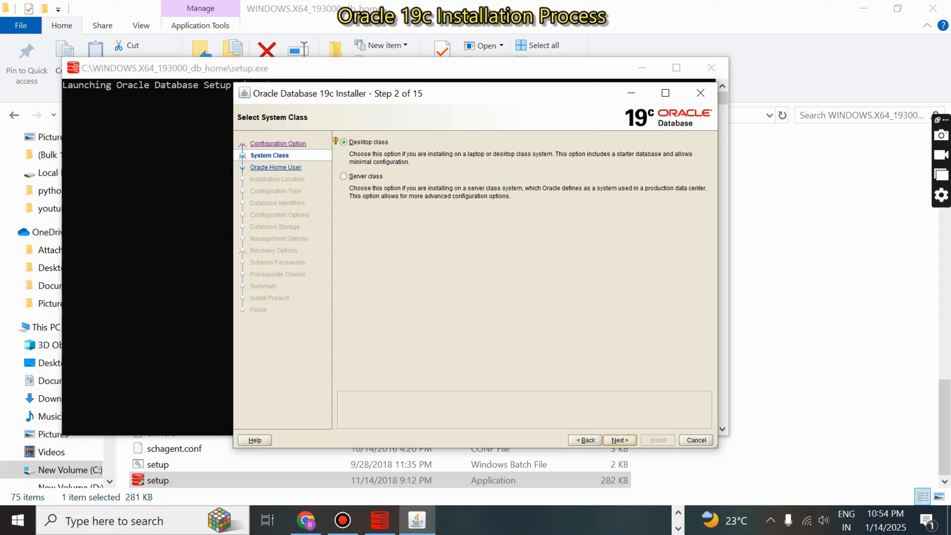
click(620, 440)
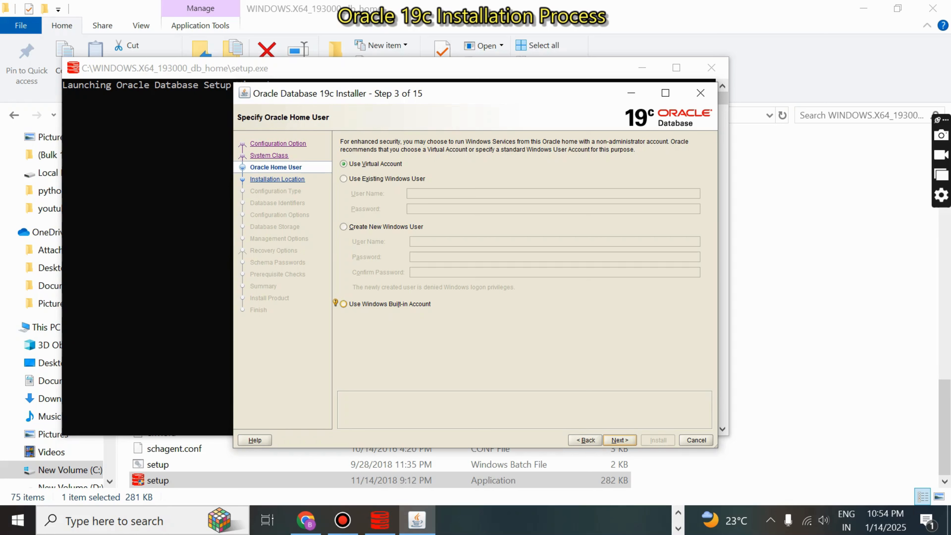
Step: Set the Oracle home user to the Windows built-in account and agree to continue with it
click(344, 304)
click(620, 439)
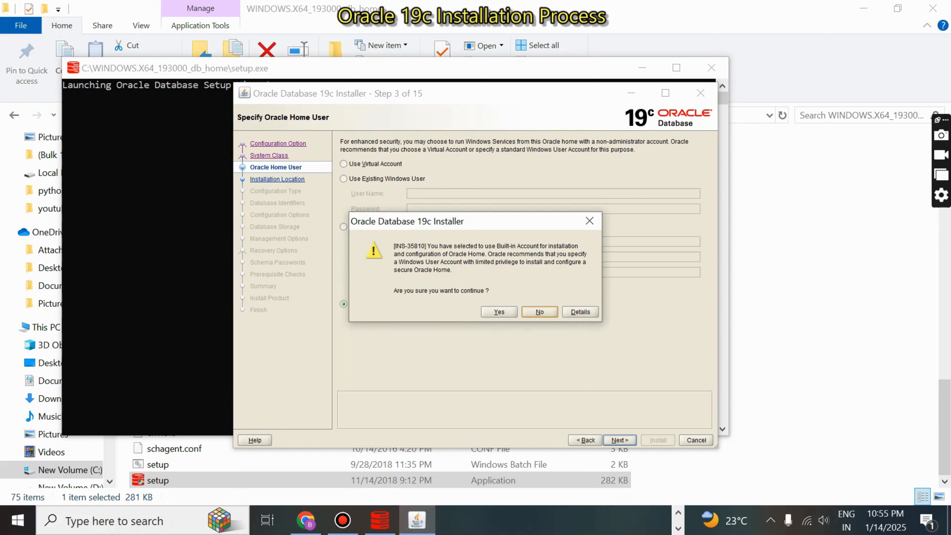
click(499, 312)
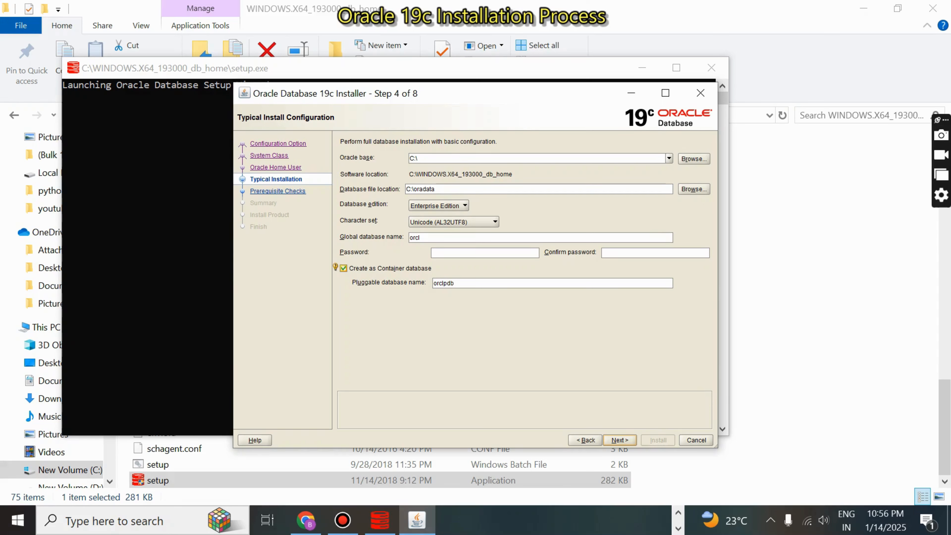
Step: Enter the administrative password for the orcl database and repeat it as the confirm password
click(485, 253)
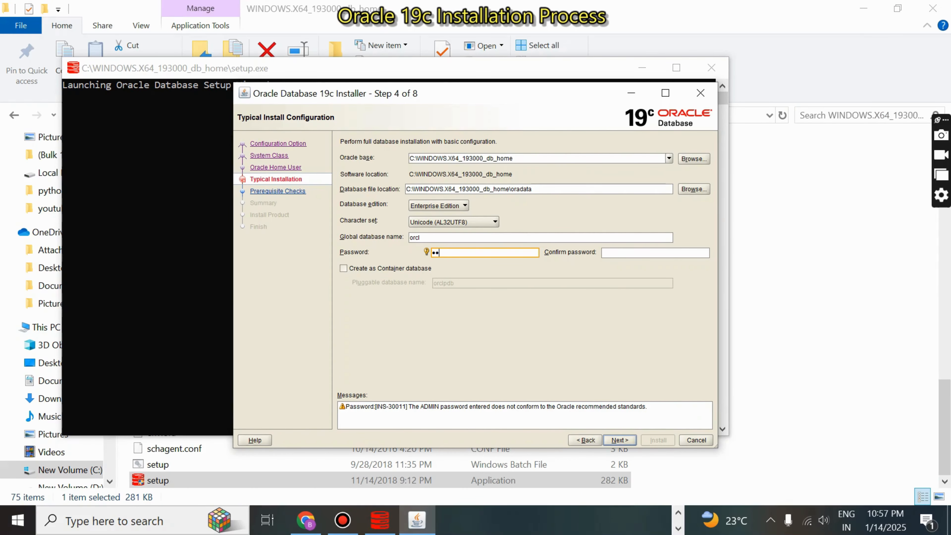
text(min•••••)
text(•••••)
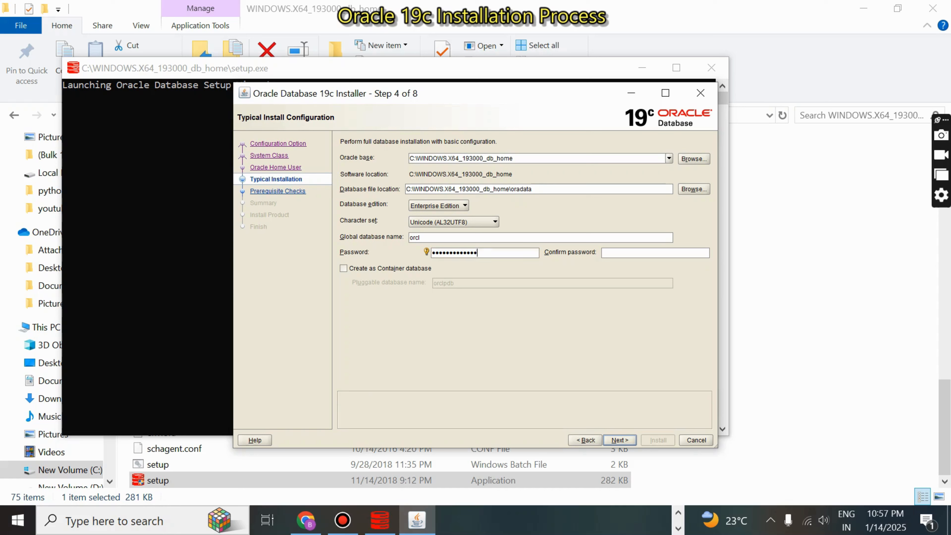
click(614, 253)
text(••••••••)
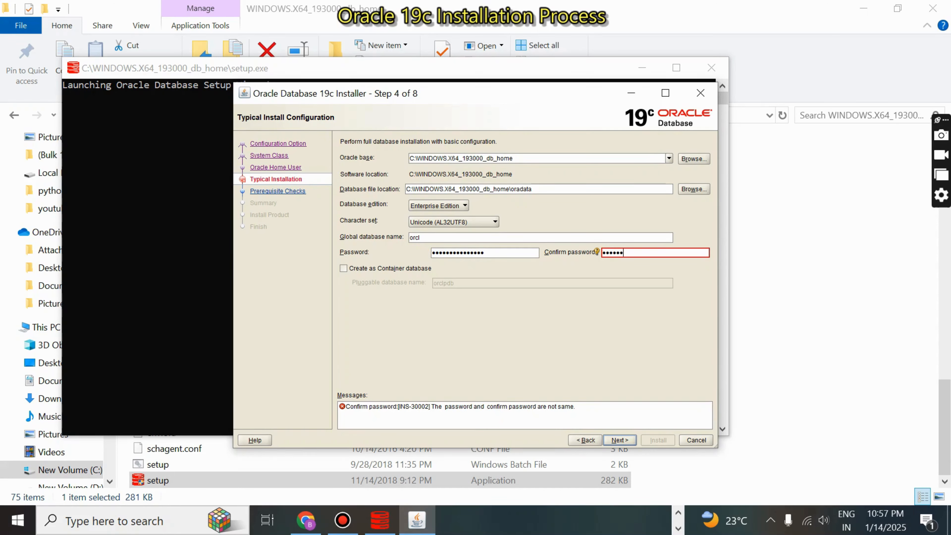
text(••••••••)
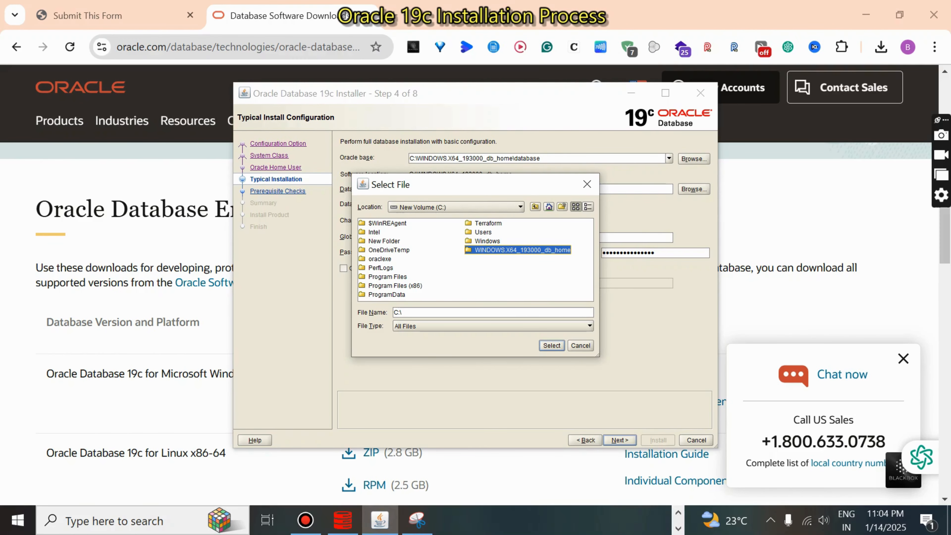
Step: Set the Oracle base to the folder C:\oracle_base
click(520, 206)
click(450, 227)
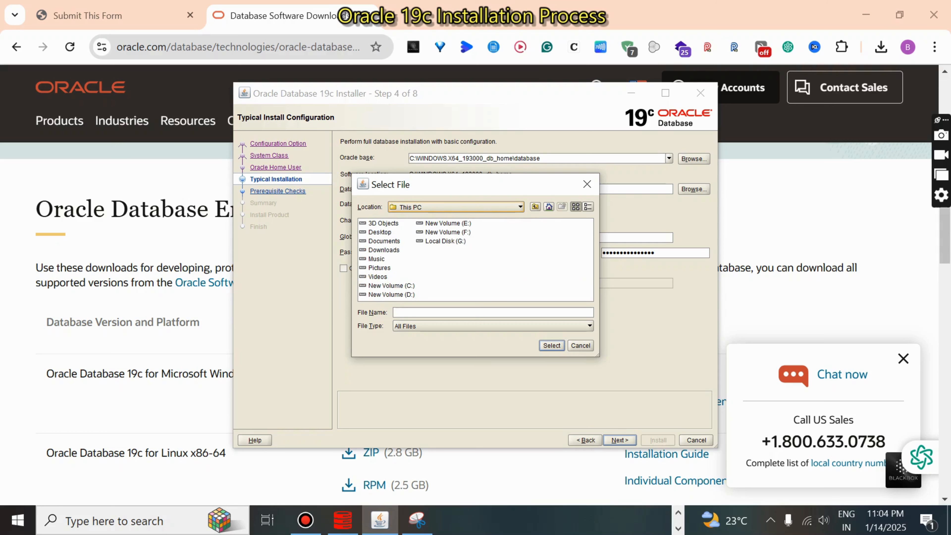
double_click(391, 286)
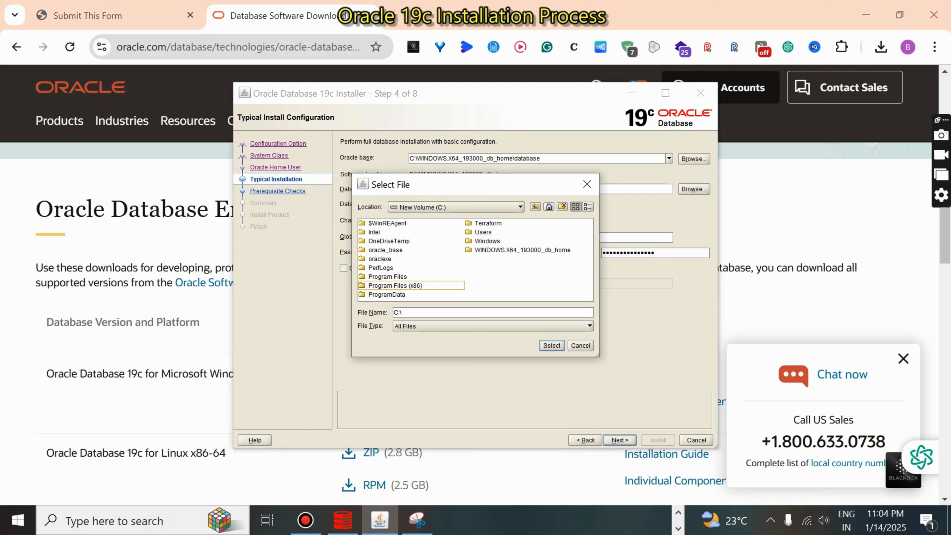
click(385, 250)
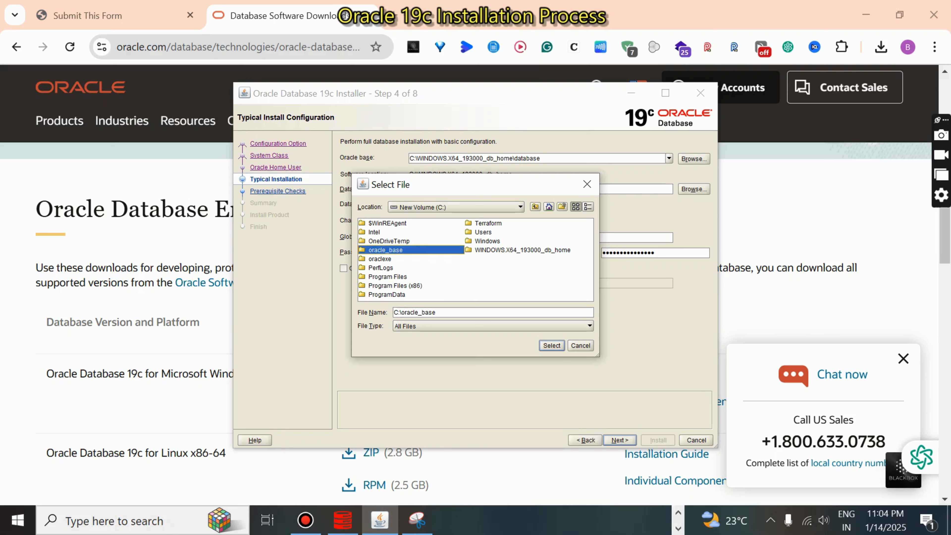
click(551, 345)
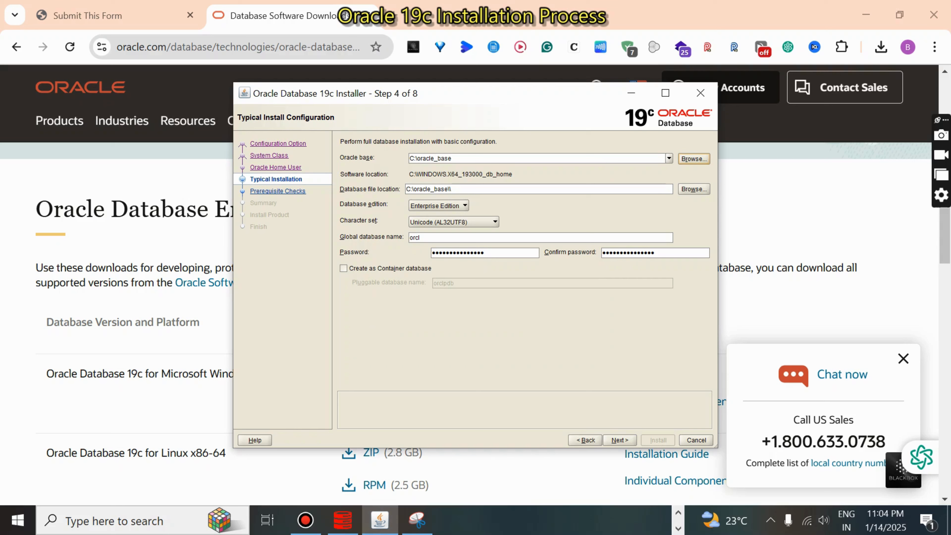
Step: Set the database file location to the folder C:\WINDOWS.X64_193000_db_home
click(694, 189)
click(521, 207)
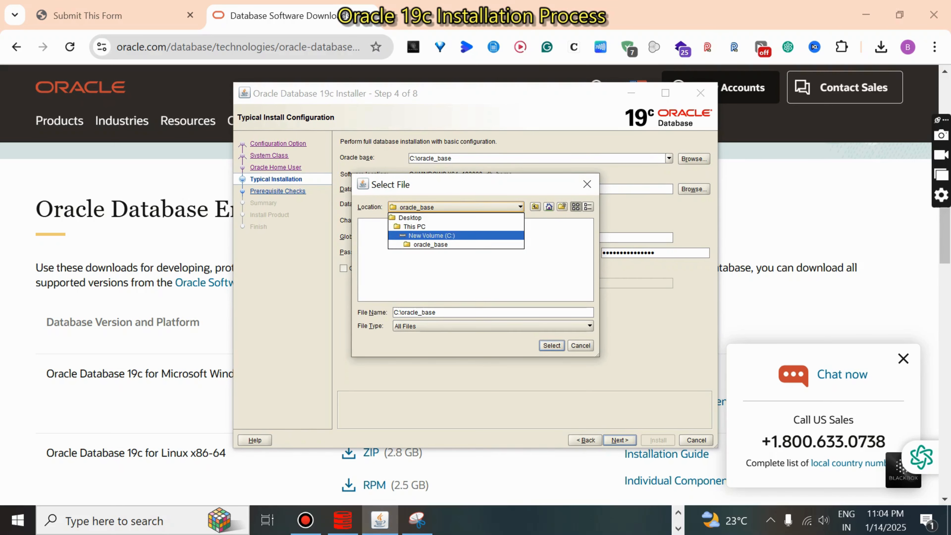
click(432, 235)
click(522, 250)
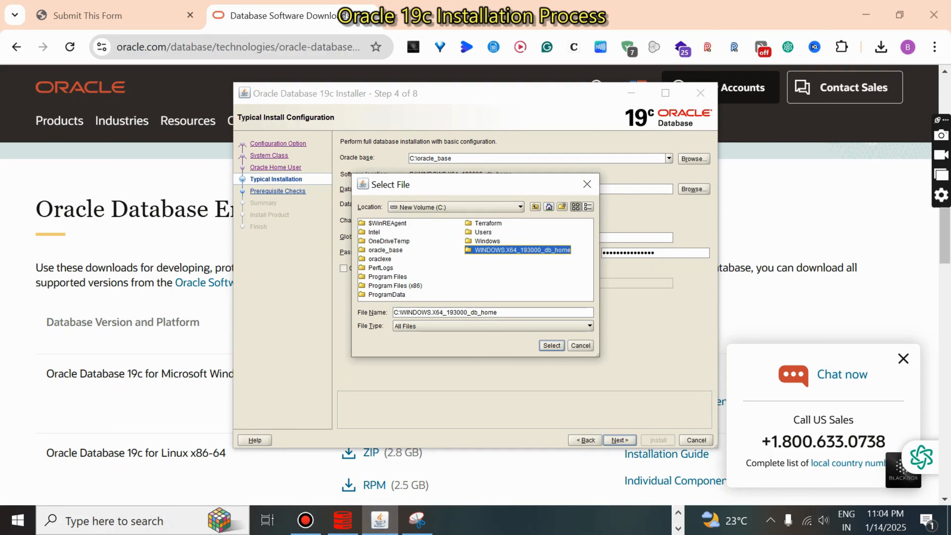
click(551, 345)
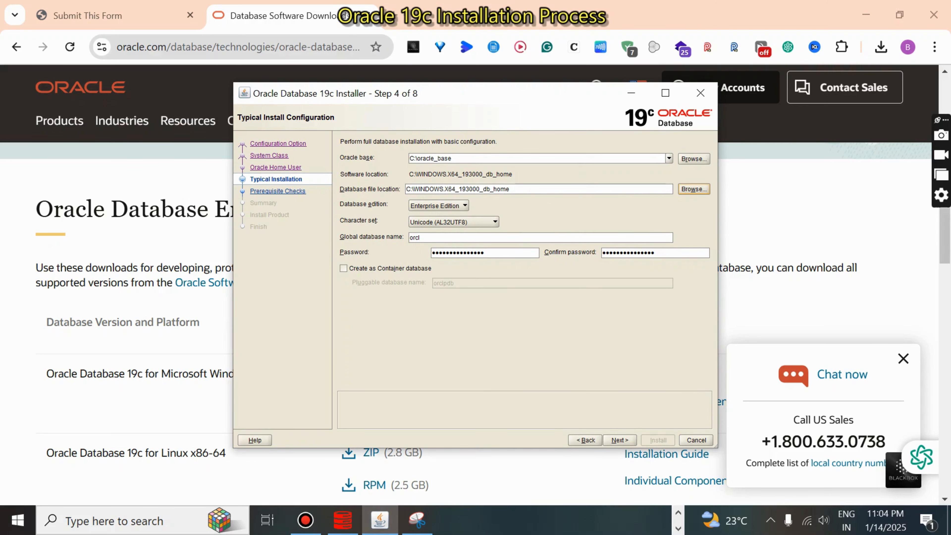
Step: Proceed through the prerequisite checks to the summary and start installing the database
click(619, 440)
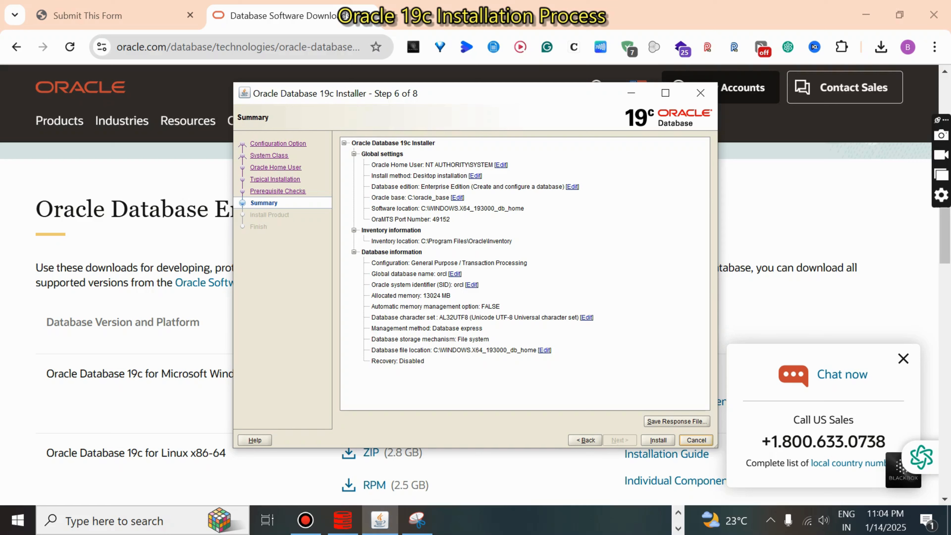
click(658, 440)
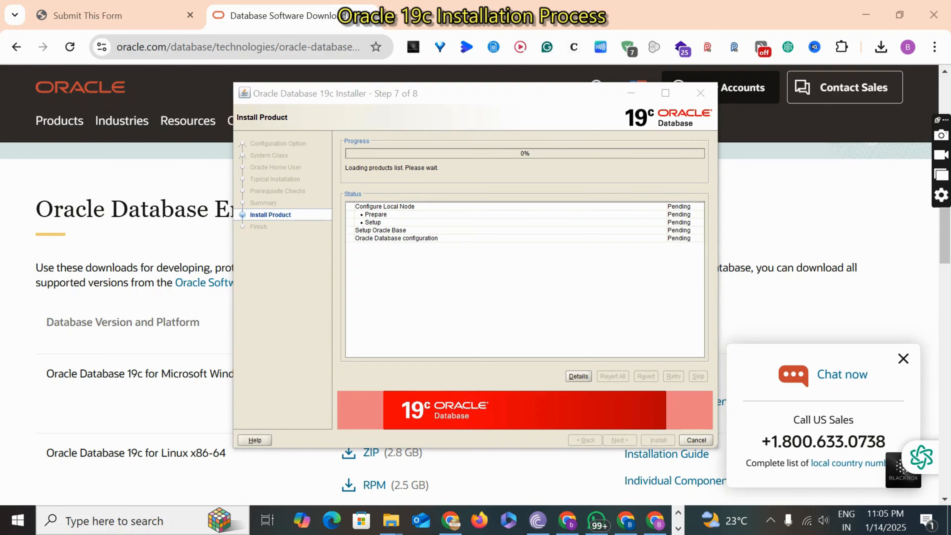
Step: Switch to File Explorer and examine the oracle_base folder on the C: drive
mouse_move(391, 520)
click(457, 473)
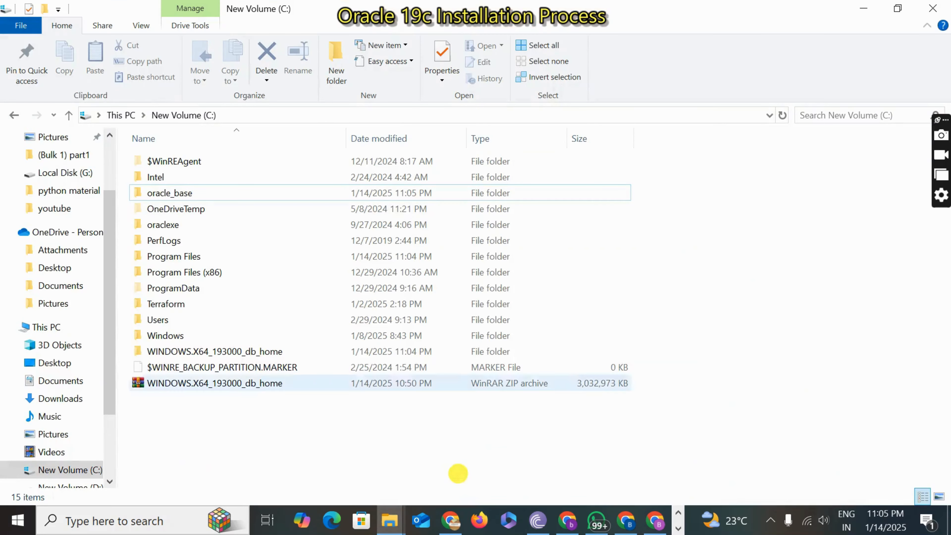
double_click(183, 193)
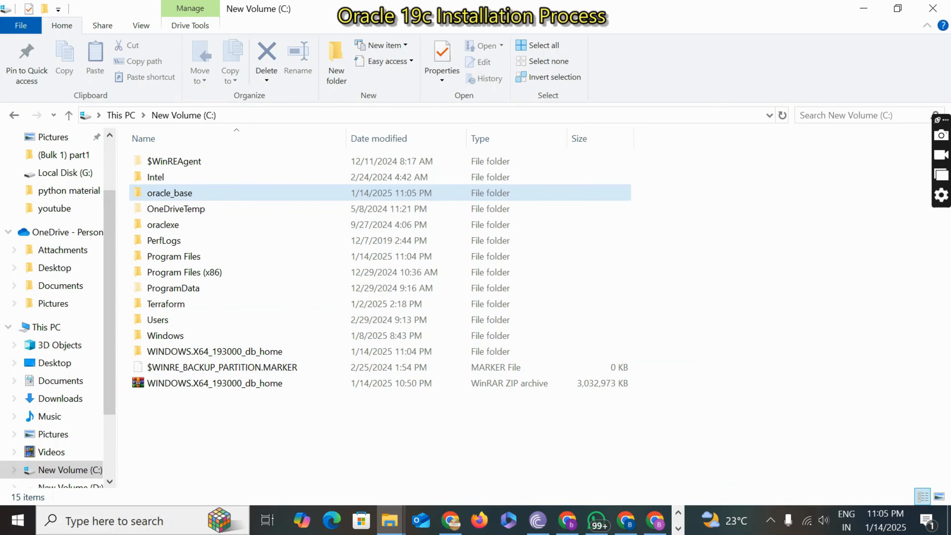
key(ctrl)
key(ctrl)
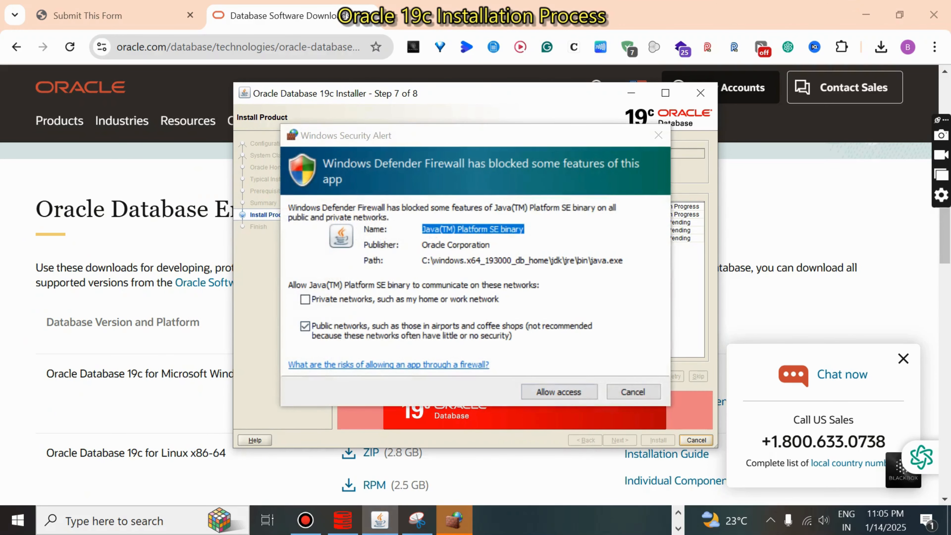
Step: Allow Java(TM) Platform SE binary through the firewall on public networks and close the installer once it finishes
click(559, 391)
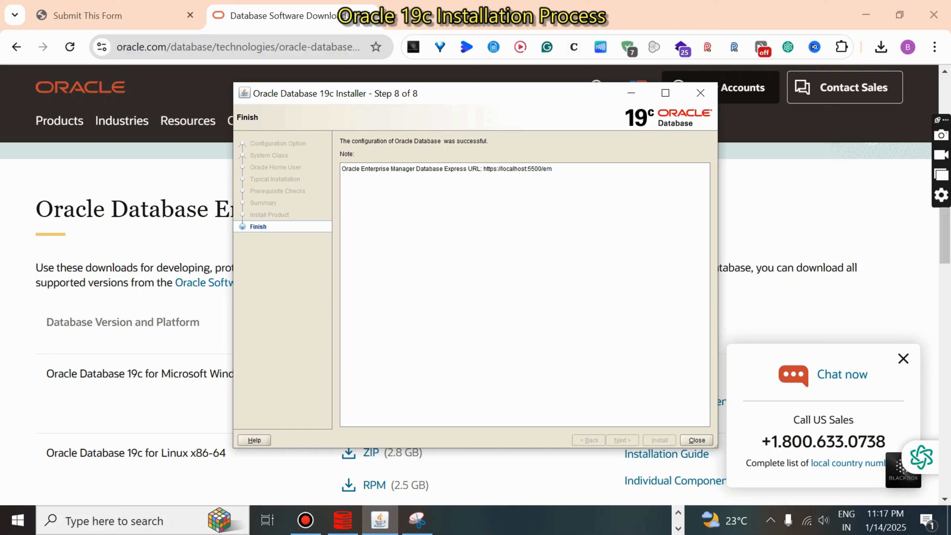
key(Return)
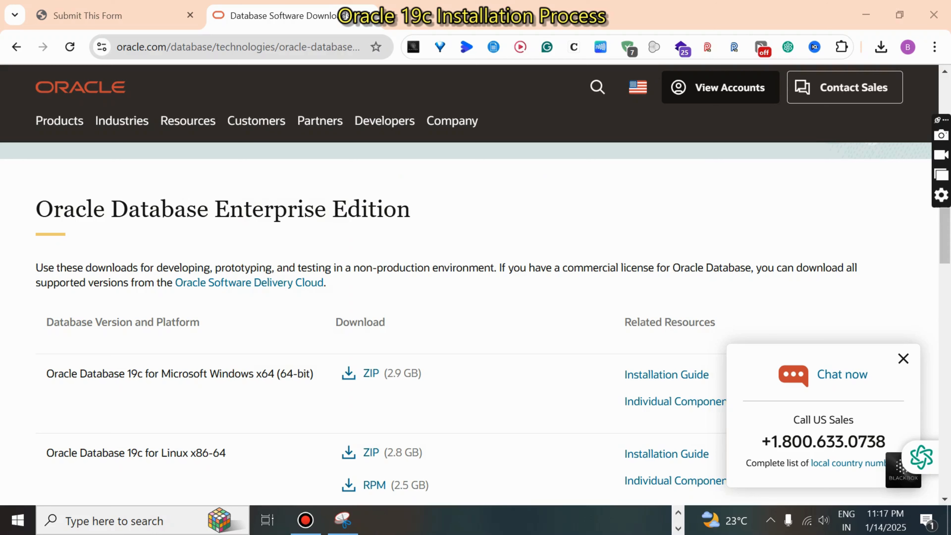
Step: Search Windows for sql and launch SQL Plus as administrator
key(super)
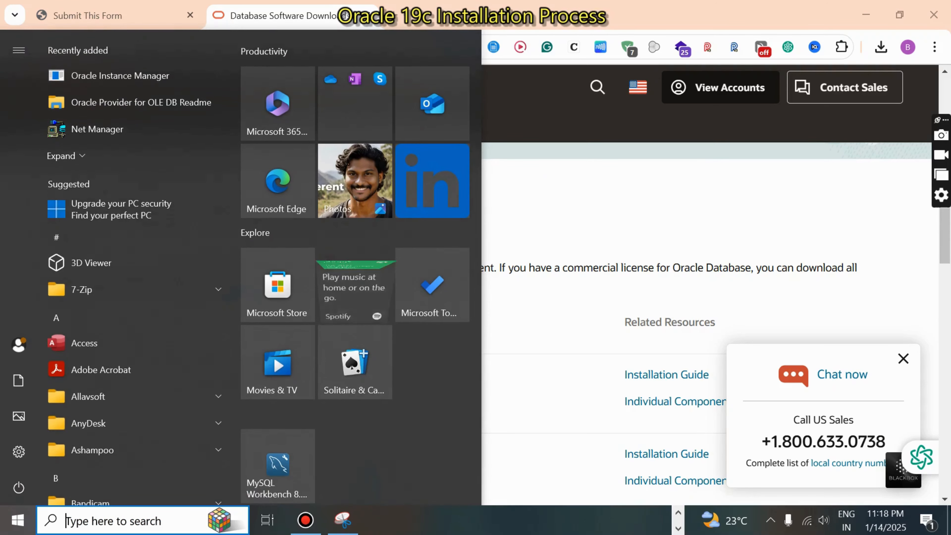
text(sql)
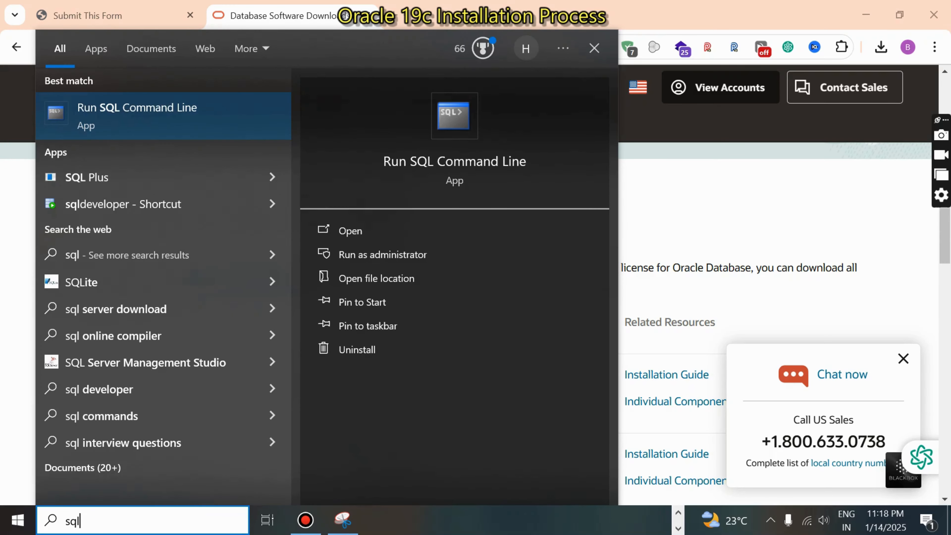
key(Down)
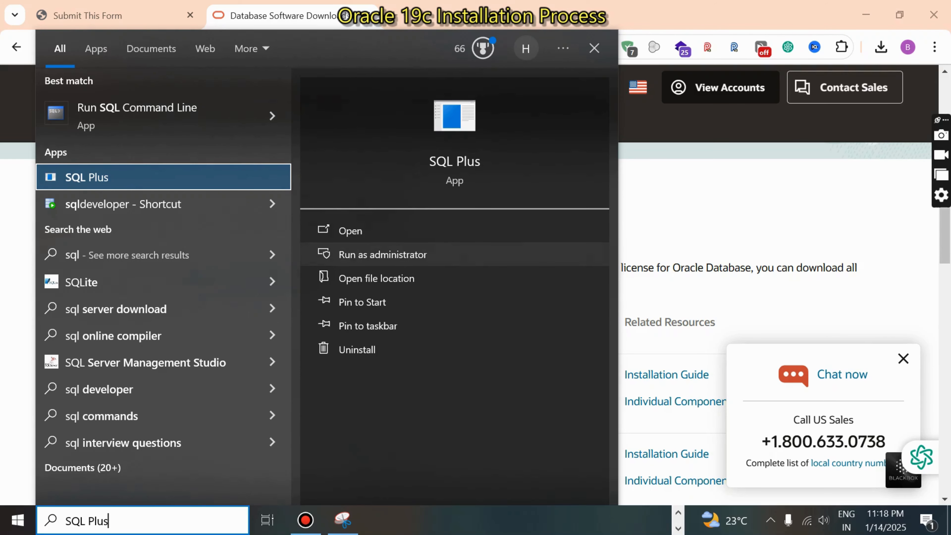
click(378, 255)
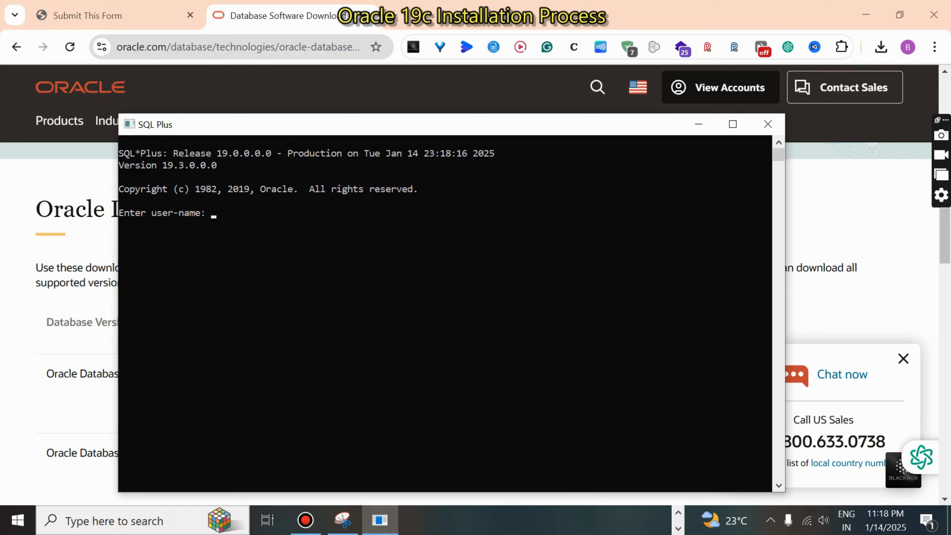
Step: Try to log in to SQL Plus with the user name system and the account password
text(system)
key(Return)
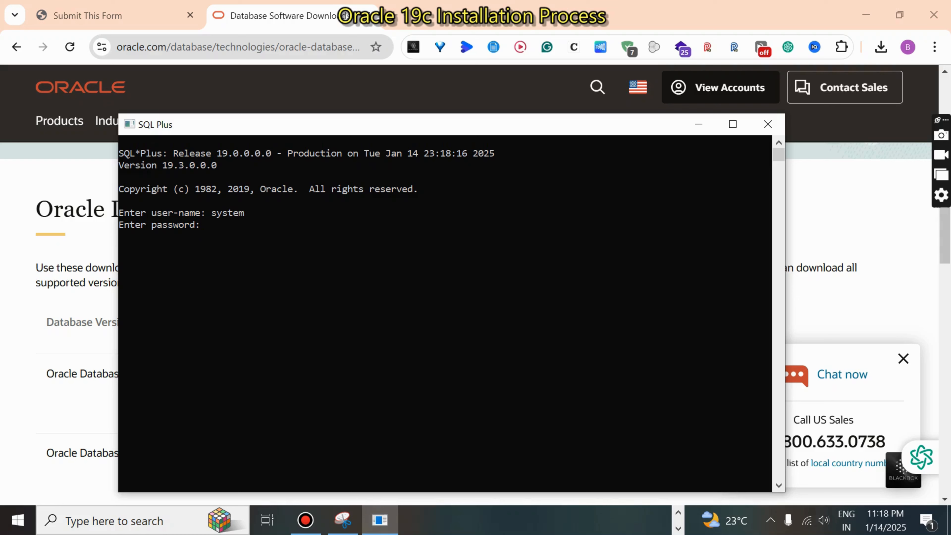
key(Return)
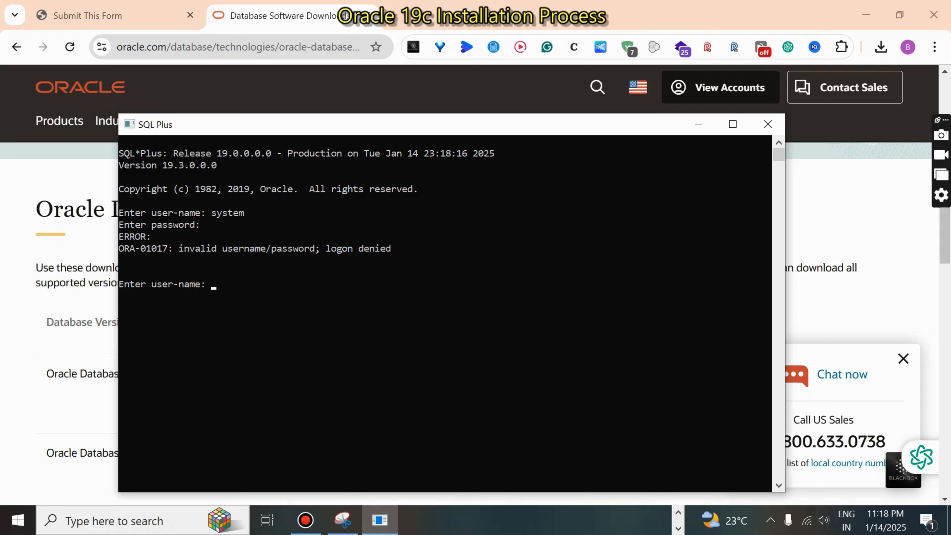
drag(173, 248, 381, 249)
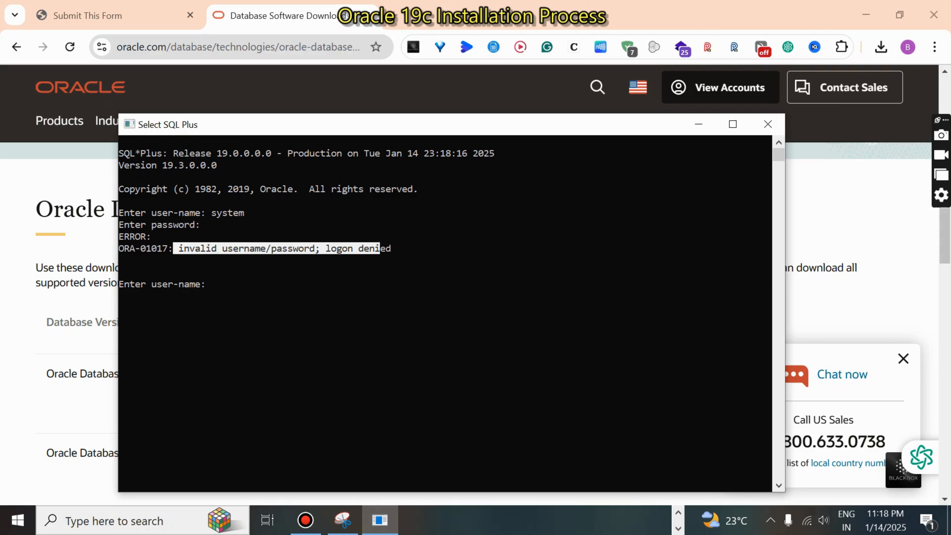
click(307, 308)
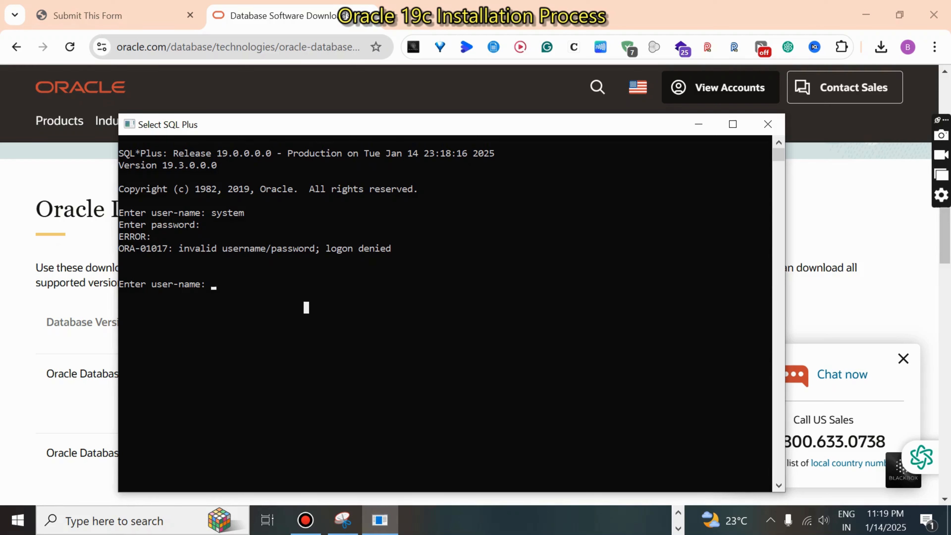
Step: Log in with the user name sys as sysdba and submit the password prompt
text(sys as sys)
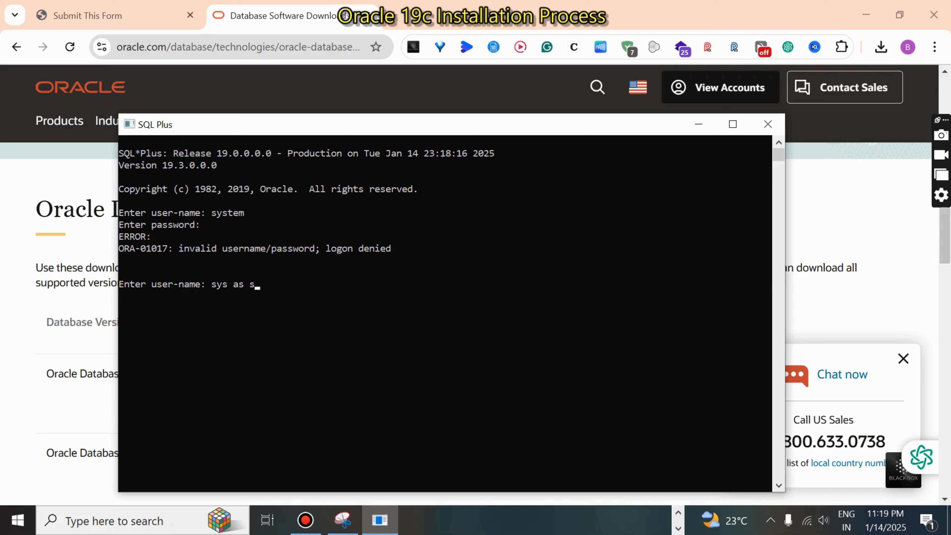
text(dba)
key(Return)
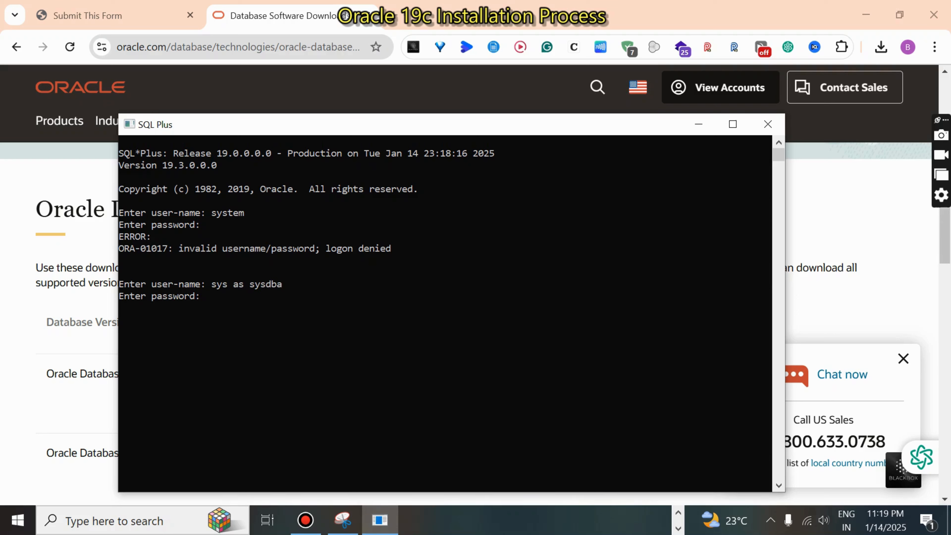
key(Return)
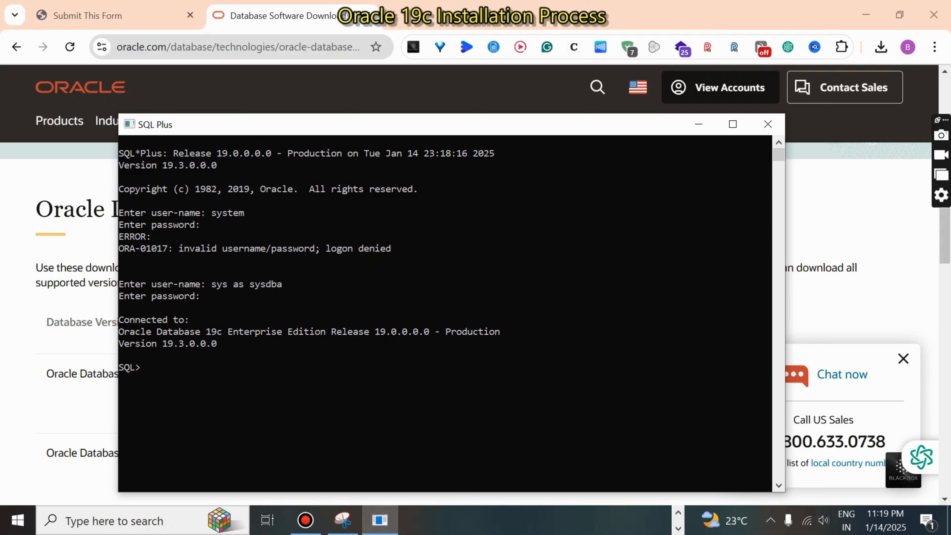
Step: Run an alter user statement that assigns a new account password to the user system
text(alter user system identified)
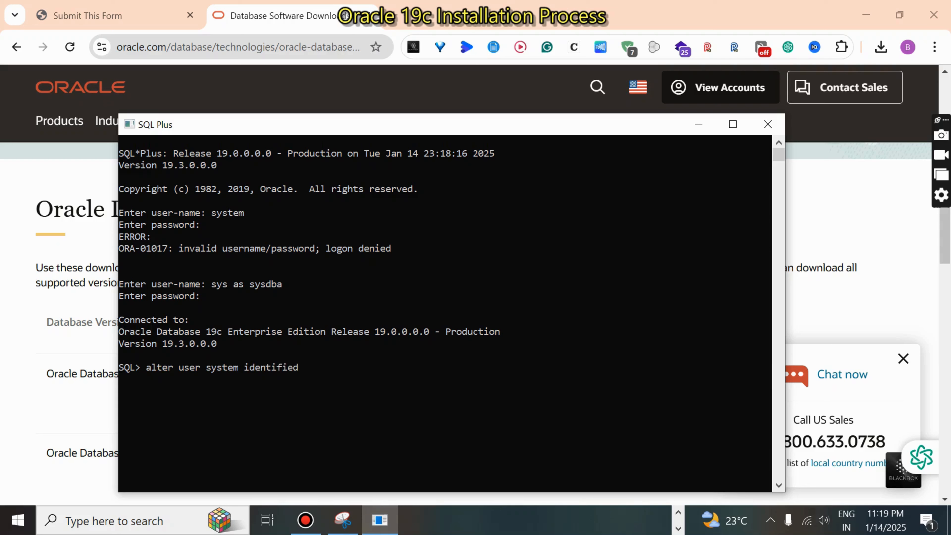
text( by abc;)
key(Return)
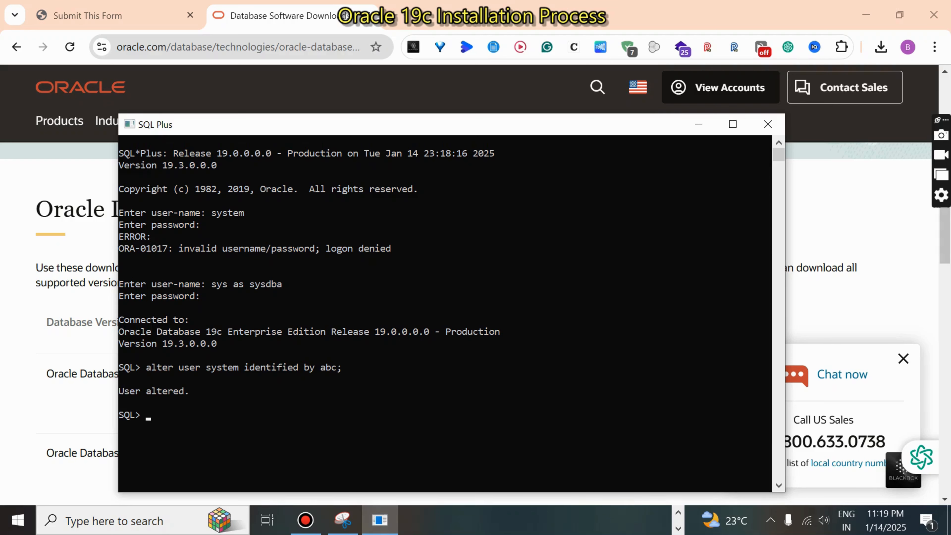
Step: Use the conn command to connect as system with the new account password
text(conn systems)
key(BackSpace)
key(BackSpace)
text(m/abc)
key(Return)
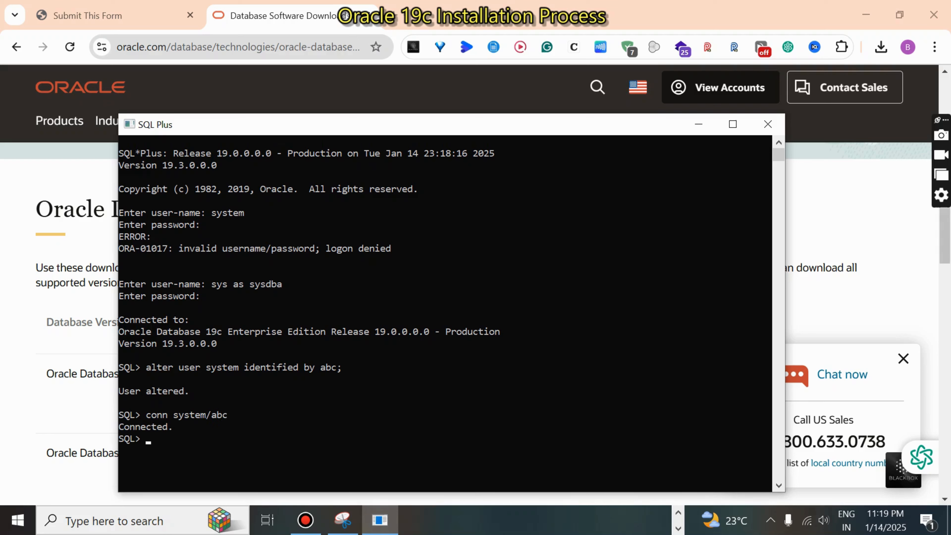
Step: Close the SQL Plus session and reopen SQL Plus through a Windows search
click(768, 124)
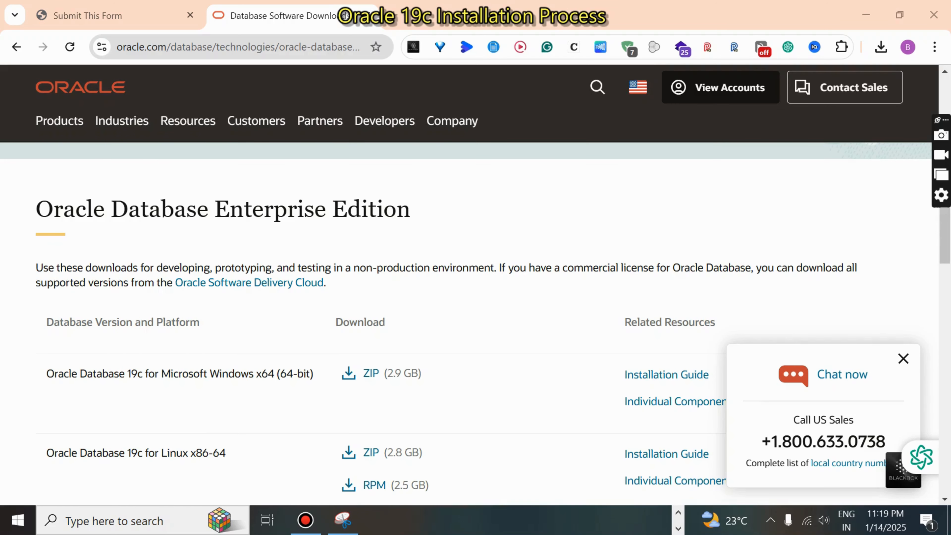
key(super)
text(s)
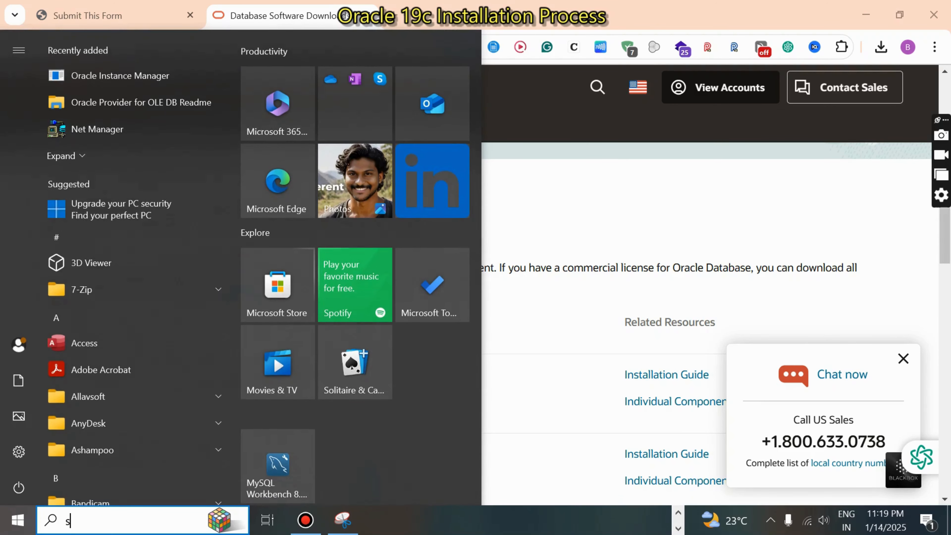
key(Down)
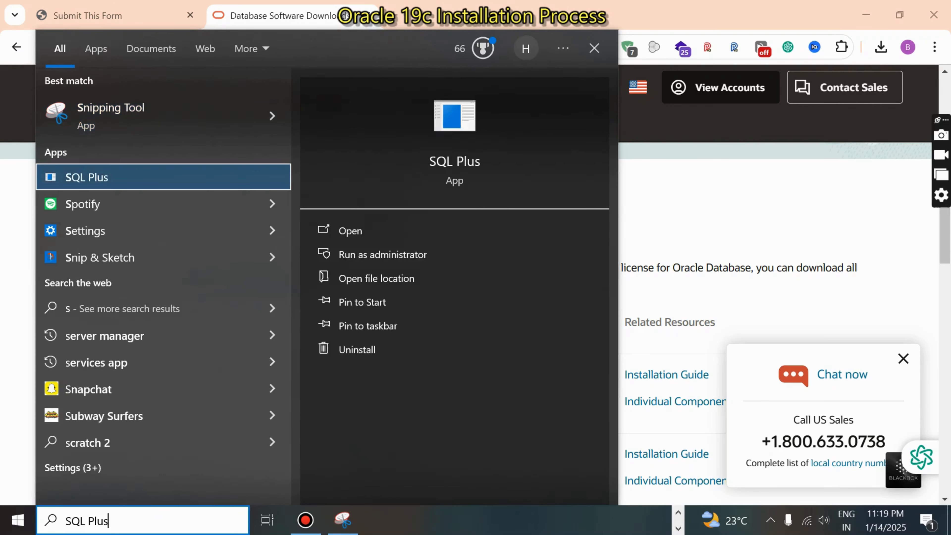
key(Return)
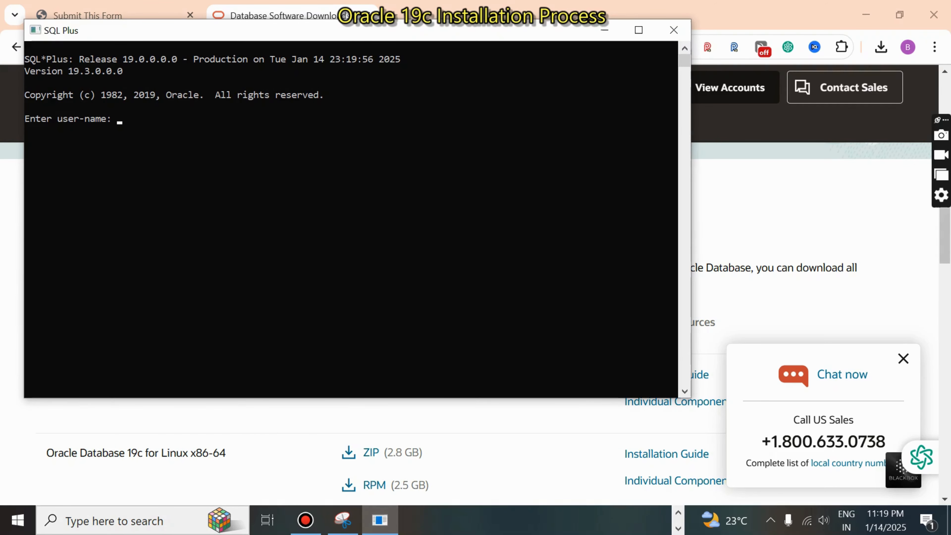
Step: Log in with the user name system and the new account password, and review the connection output
text(system)
key(Return)
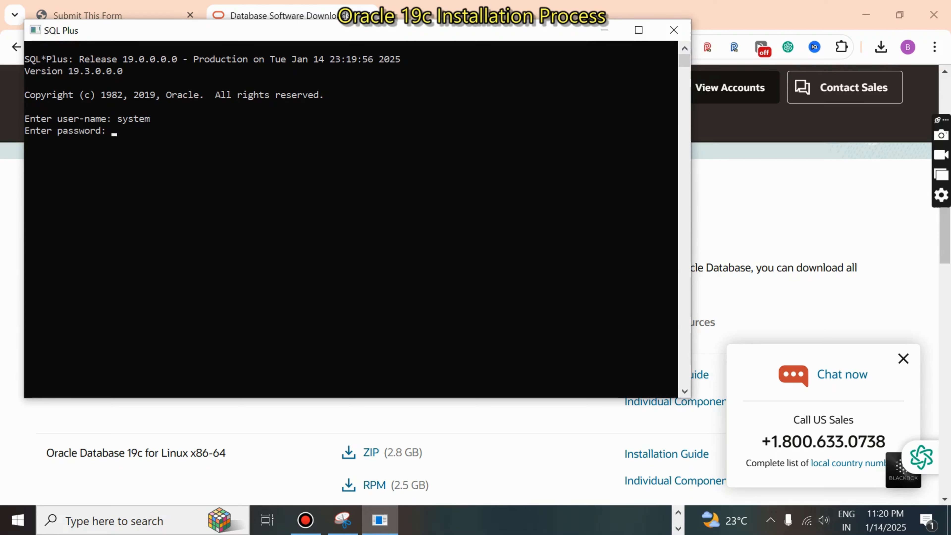
key(Return)
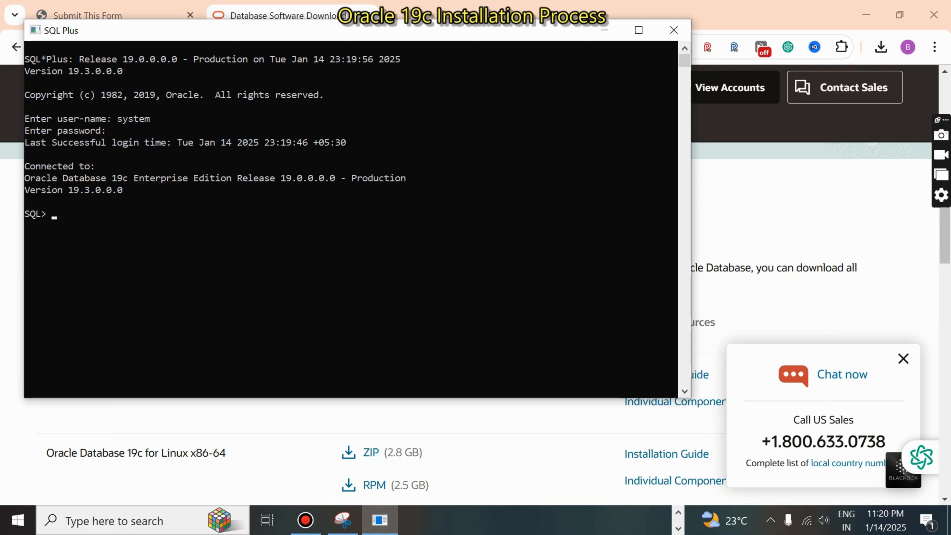
drag(25, 114, 47, 222)
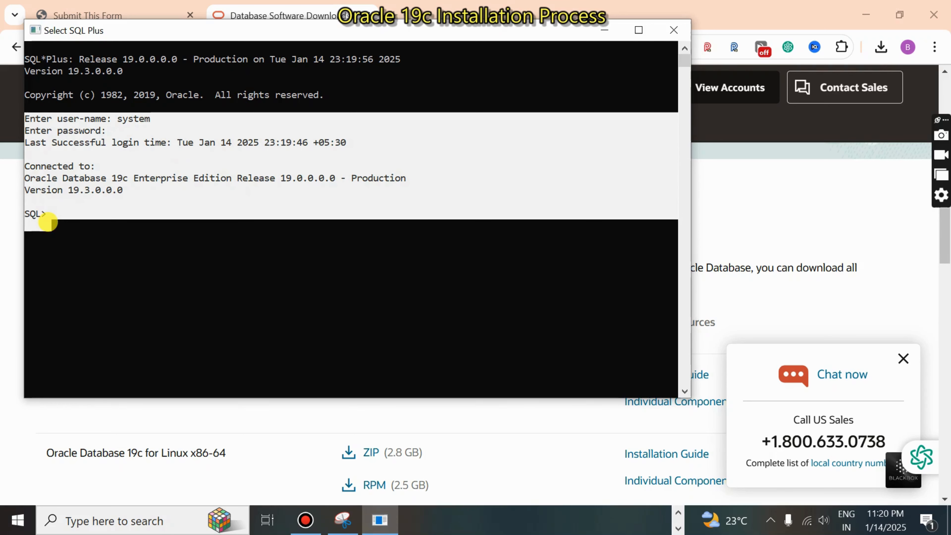
click(97, 258)
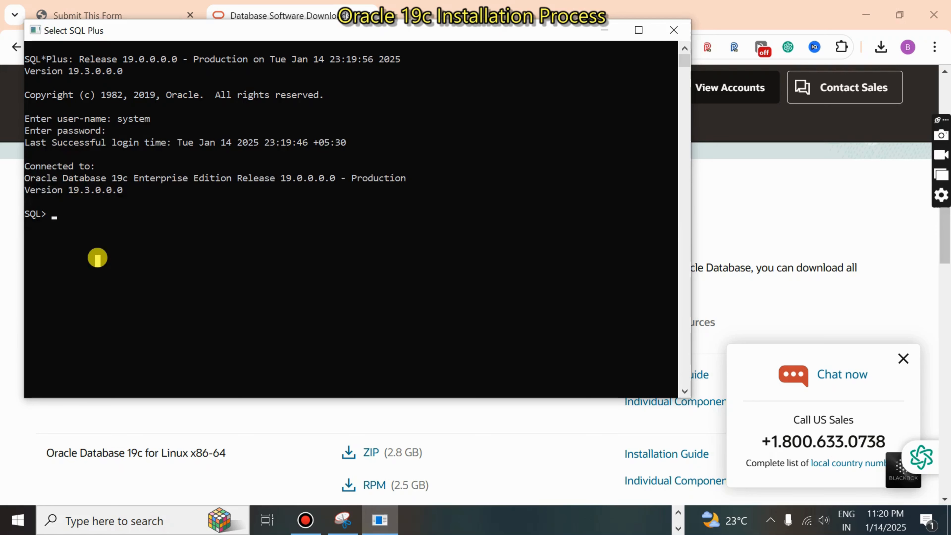